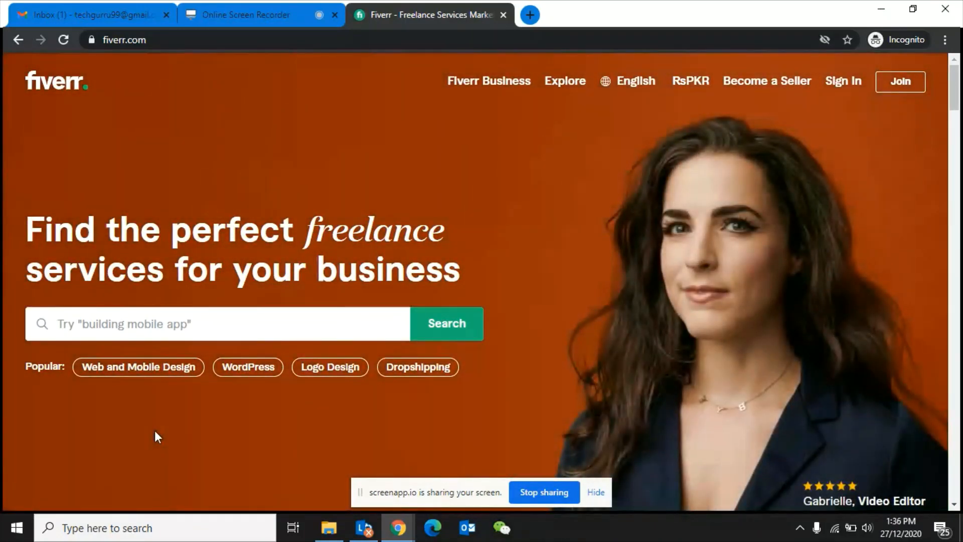
- Browse the Fiverr home page, then go to Become a Seller's Start Selling page
scroll(154, 431, "down", 1)
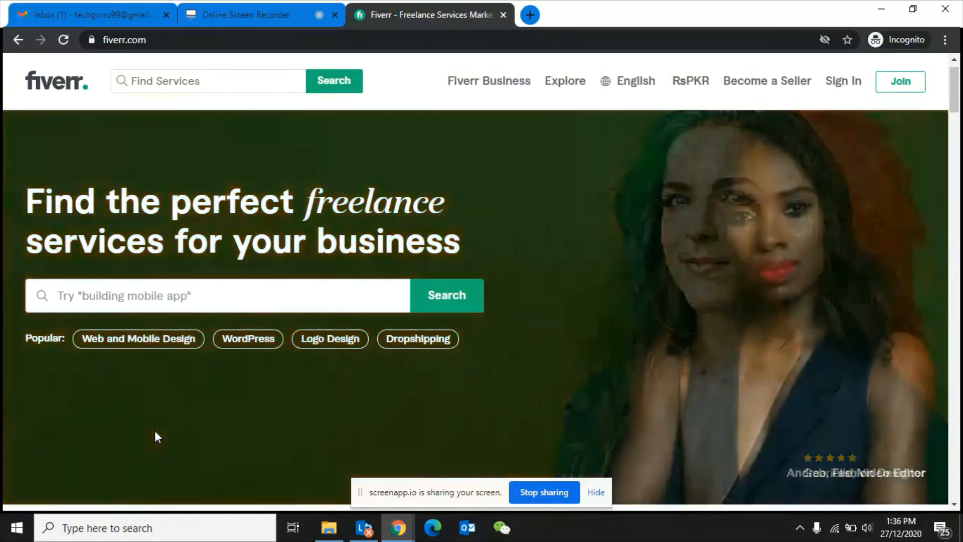
scroll(155, 432, "down", 1)
scroll(155, 431, "down", 5)
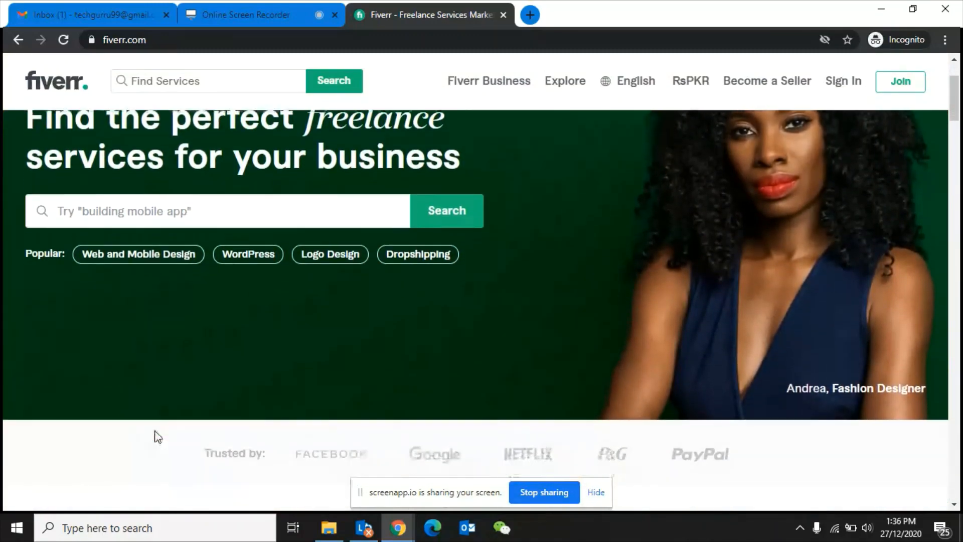
scroll(158, 436, "up", 7)
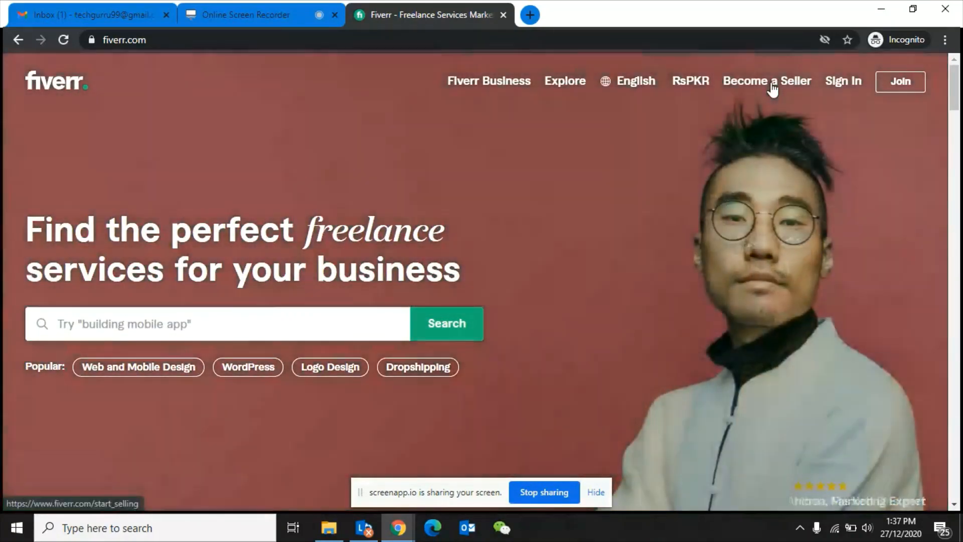
left_click(772, 90)
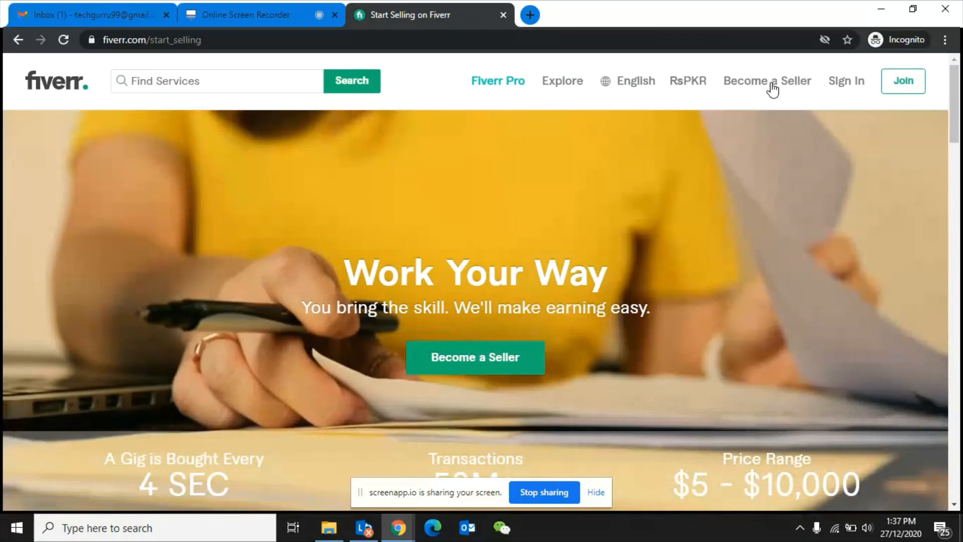
- Open the Join sign-up dialog from the Start Selling page
left_click(915, 88)
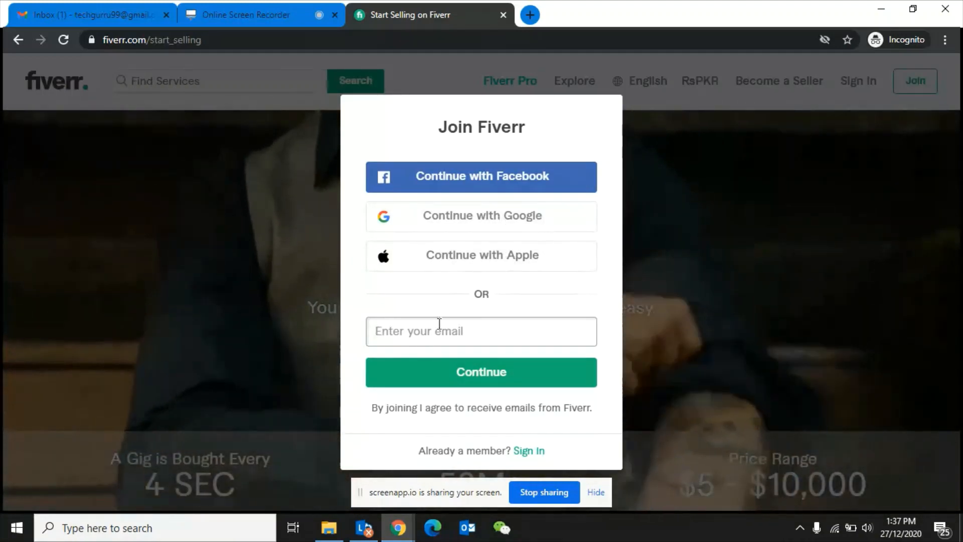
- Enter the sign-up e-mail address and continue to the username and password form
left_click(416, 334)
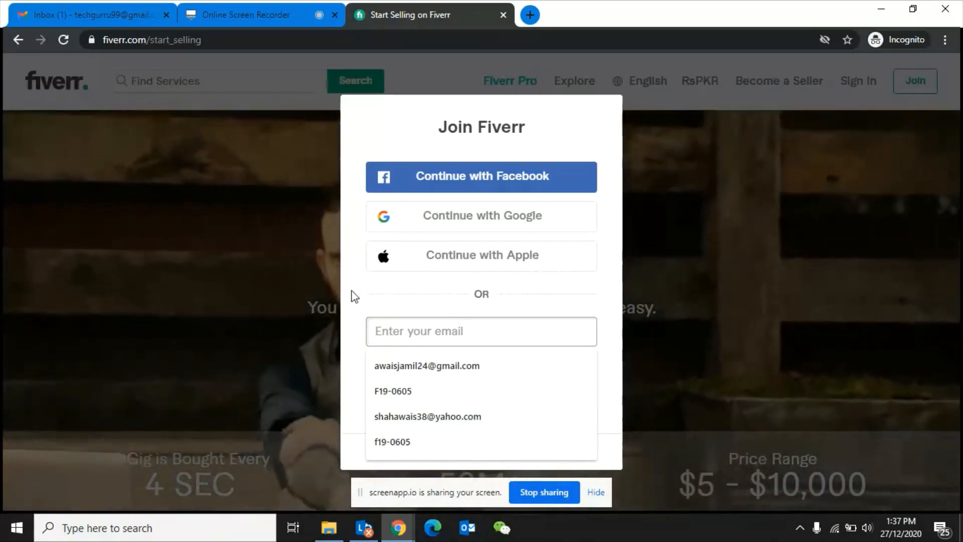
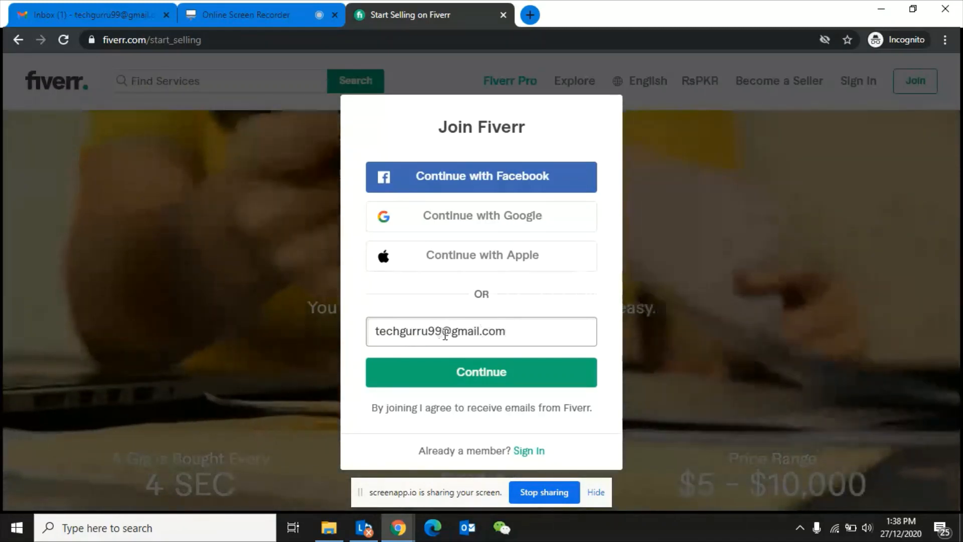
left_click(472, 376)
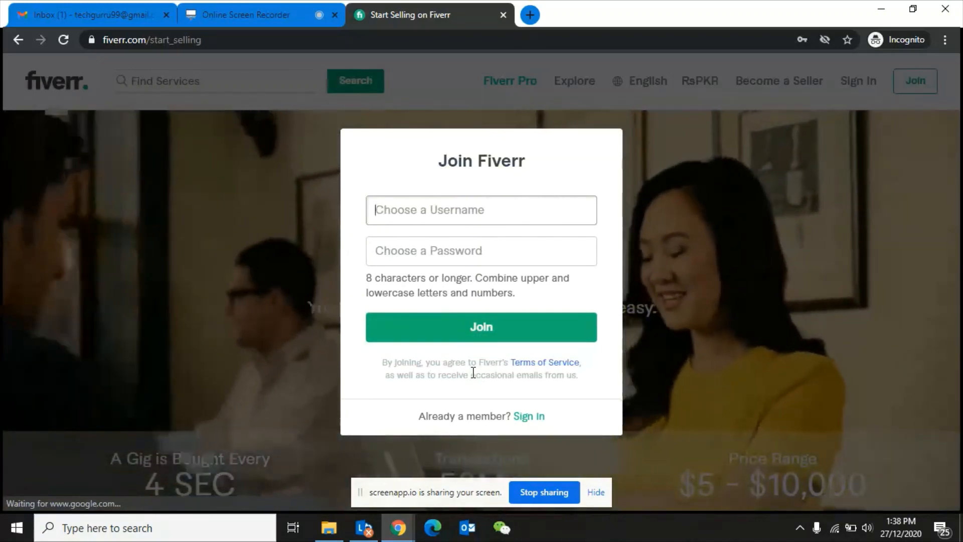
- Enter the account holder's name as the username, dismissing the saved-login suggestions
left_click(394, 210)
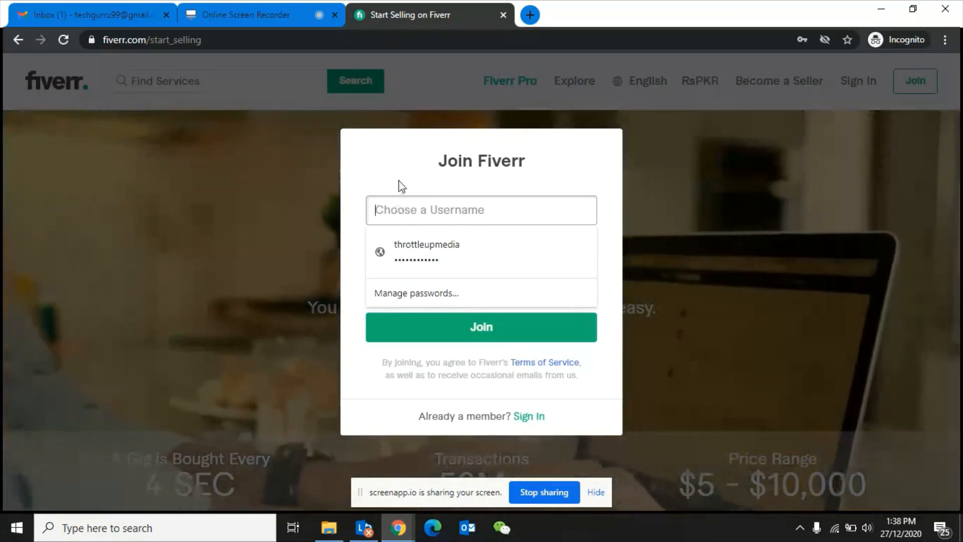
left_click(401, 184)
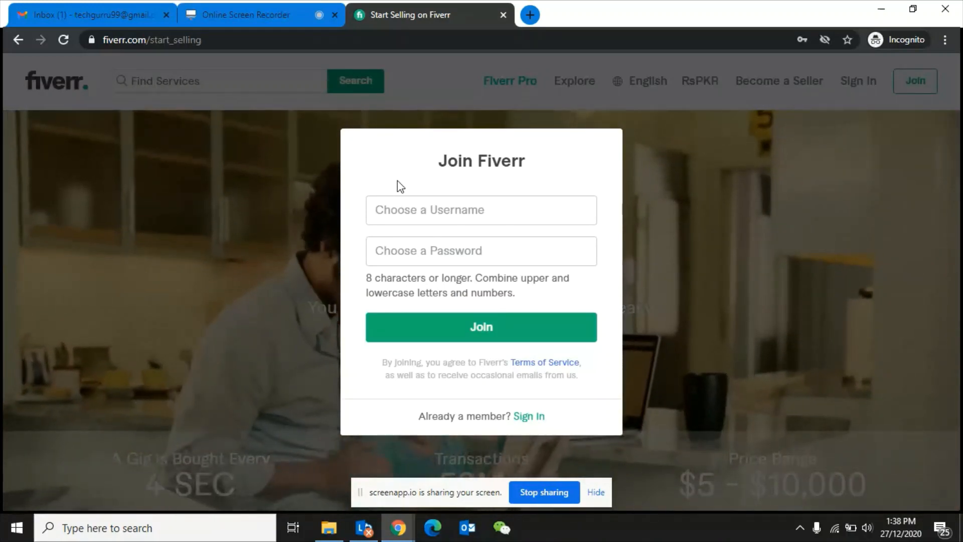
left_click(382, 209)
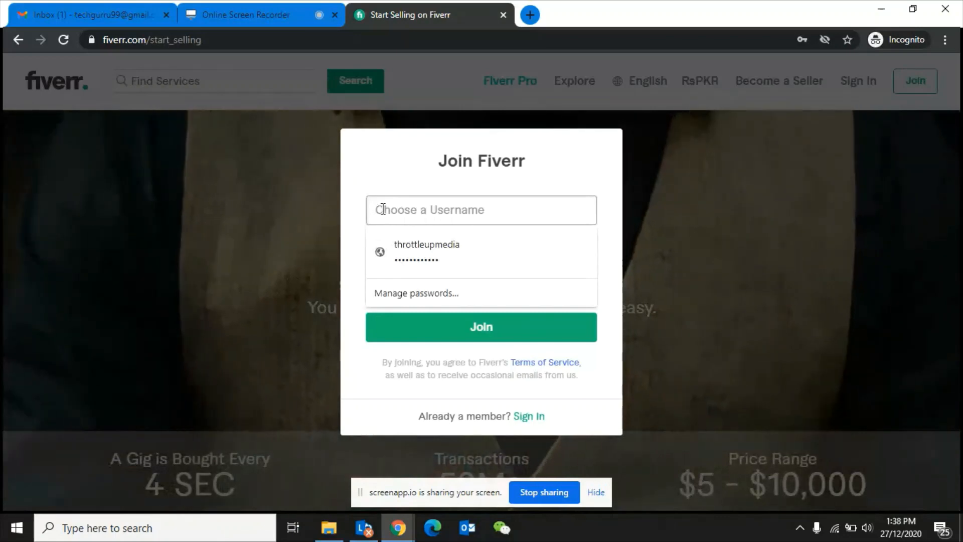
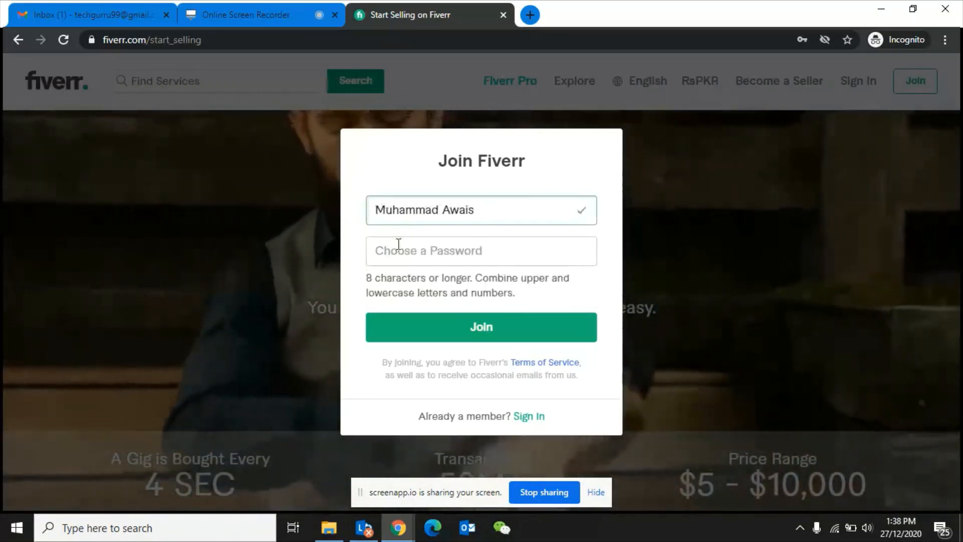
- Begin the password, erasing the partial entry and leaving a single character
left_click(397, 249)
left_click(409, 177)
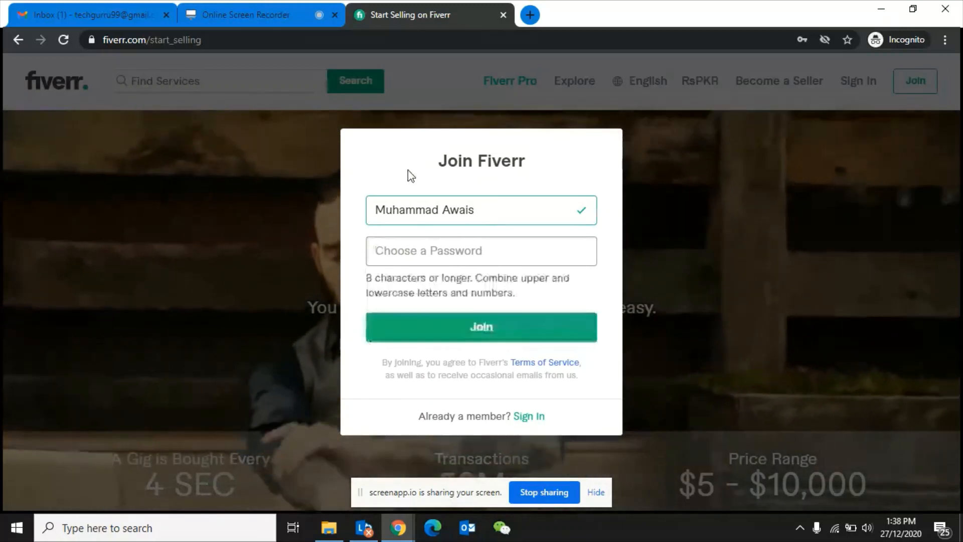
left_click(396, 258)
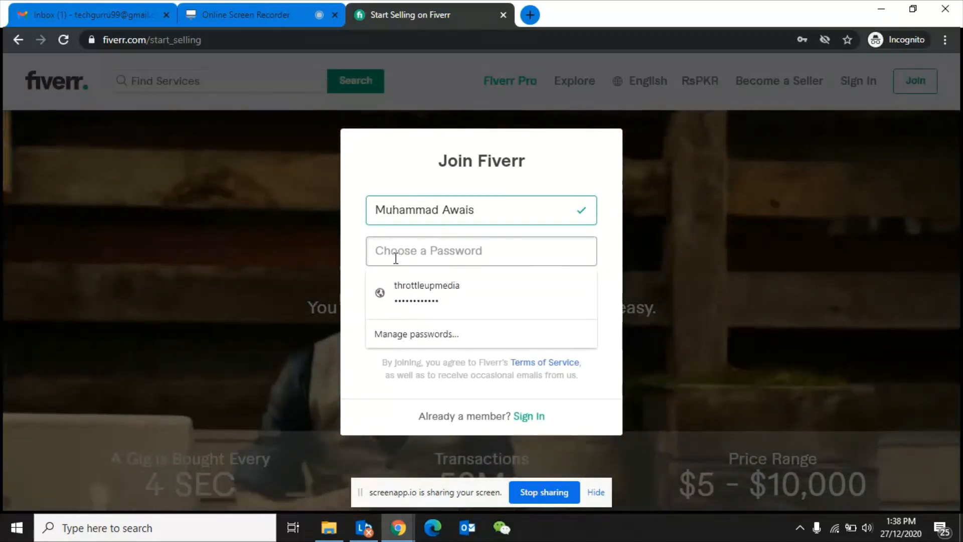
type("•••••")
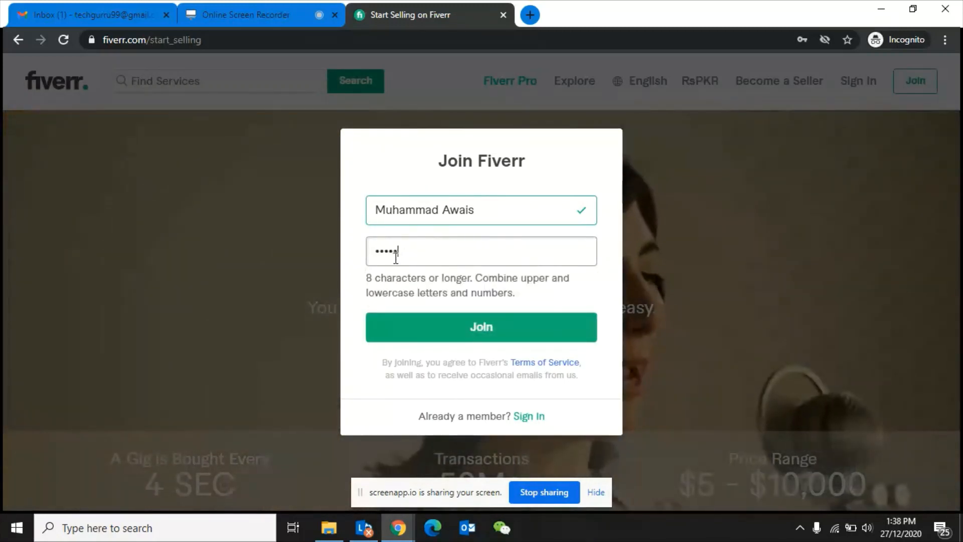
key("BackSpace")
key("BackSpace")
key("BackSpace")
key("BackSpace")
key("BackSpace")
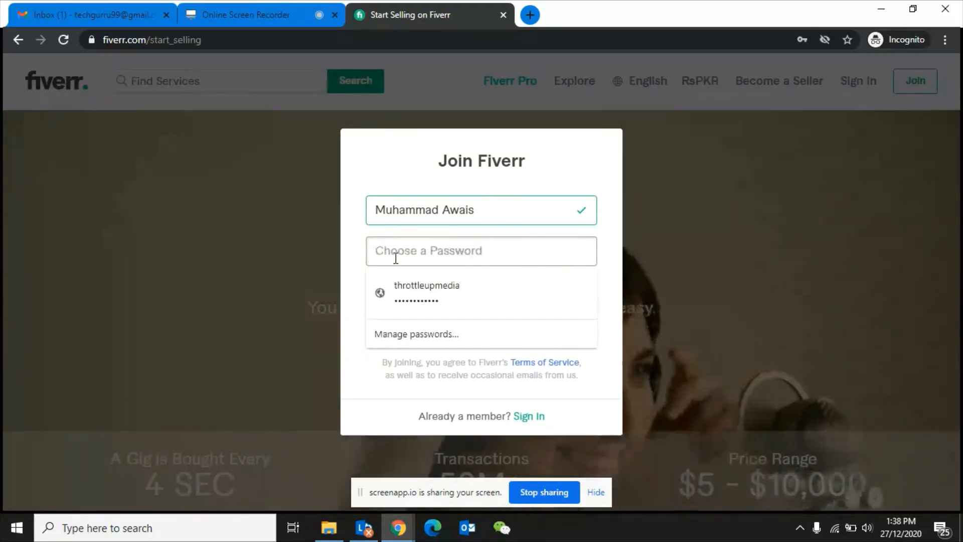
type("•")
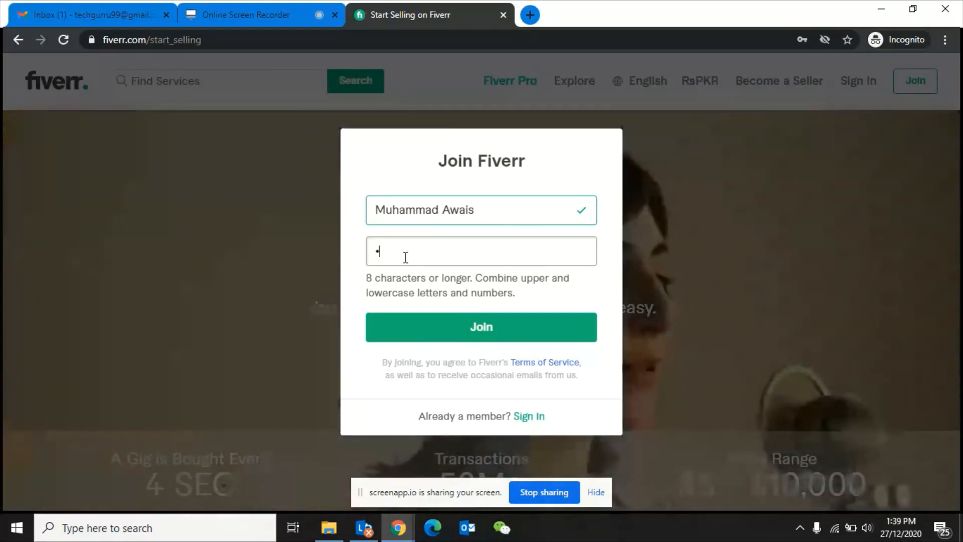
- Replace the stray character with a full password and submit the Join form
key("BackSpace")
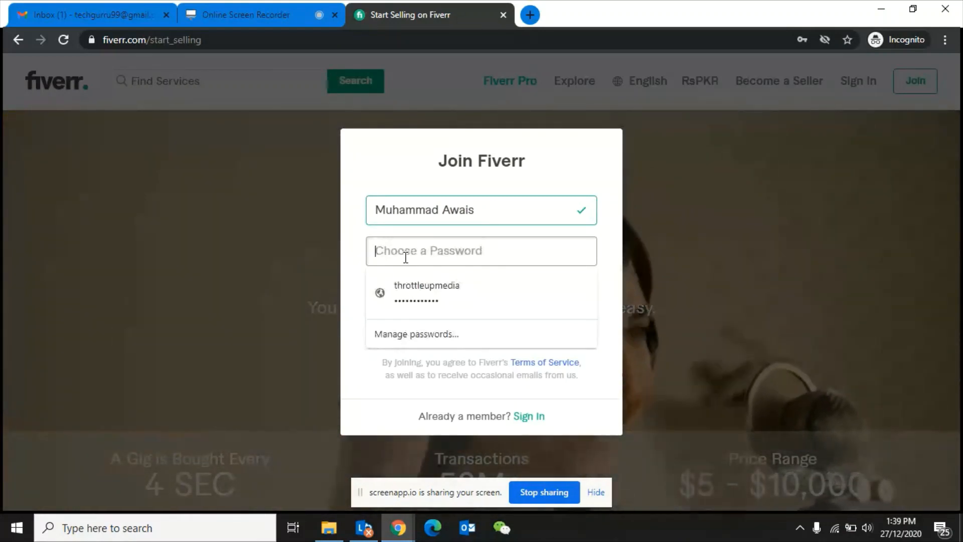
type("*******")
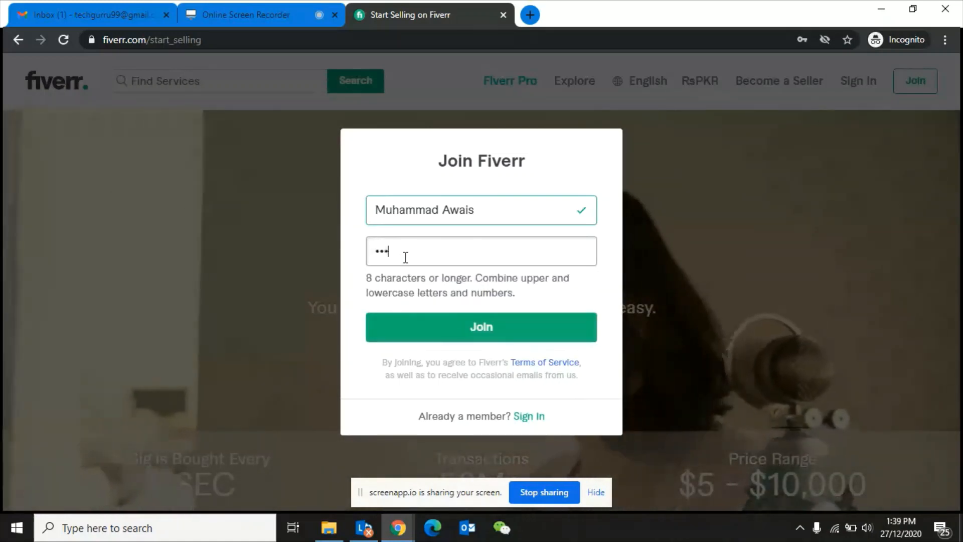
type("***")
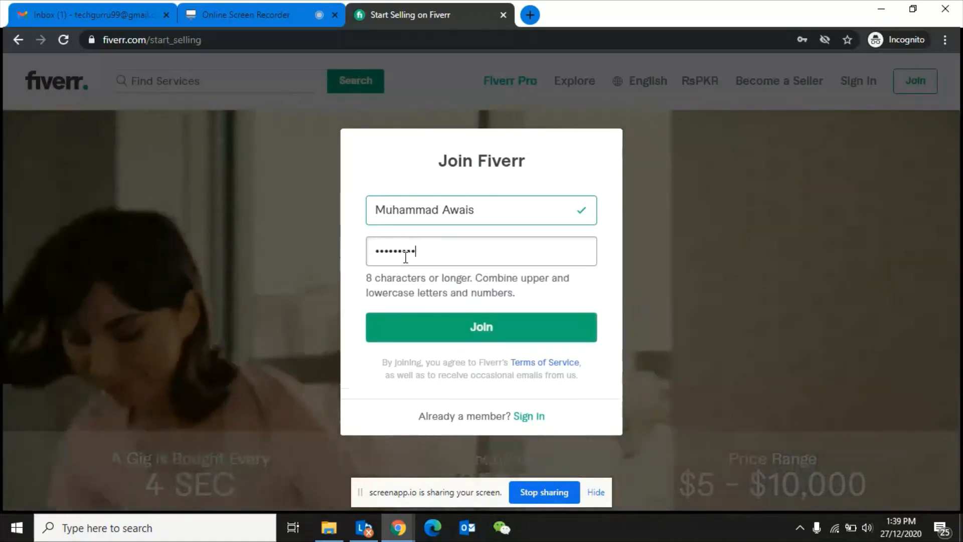
left_click(464, 329)
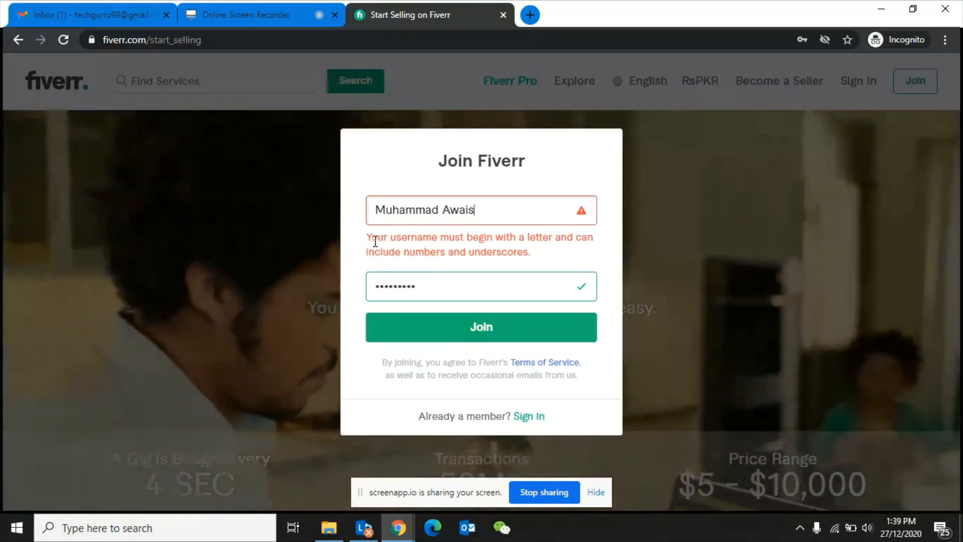
- Swap the username's space for an underscore and try trailing digits 9, 0 and 2
left_click(490, 214)
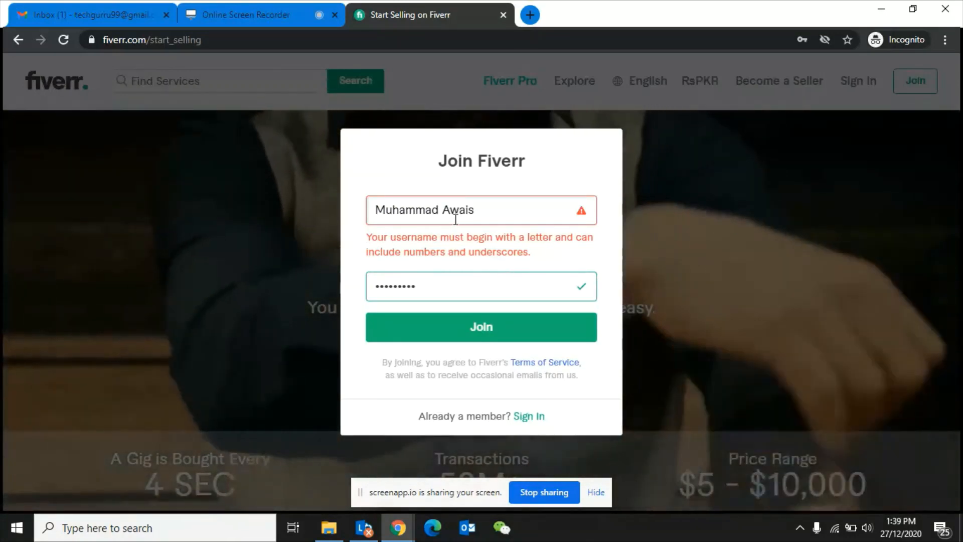
left_click(446, 211)
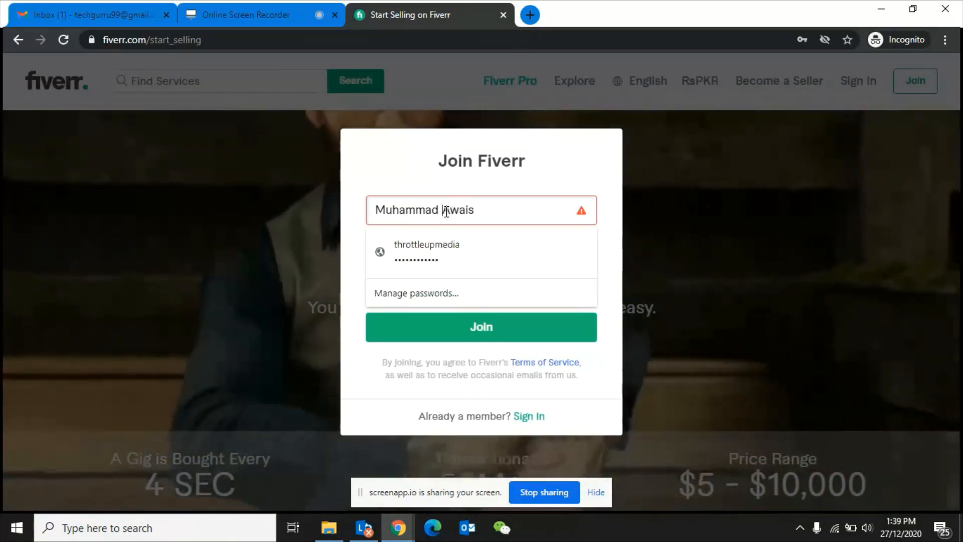
key("BackSpace")
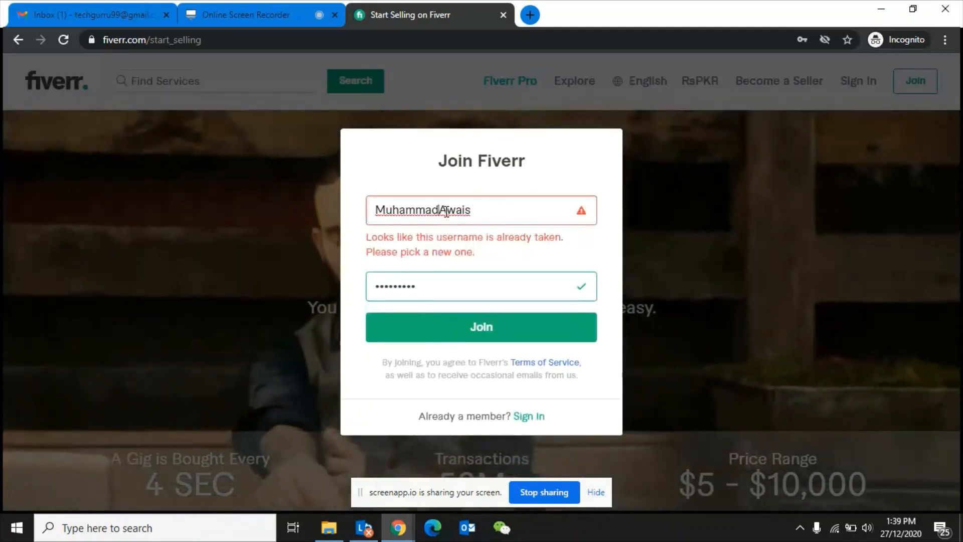
type("_")
left_click(489, 213)
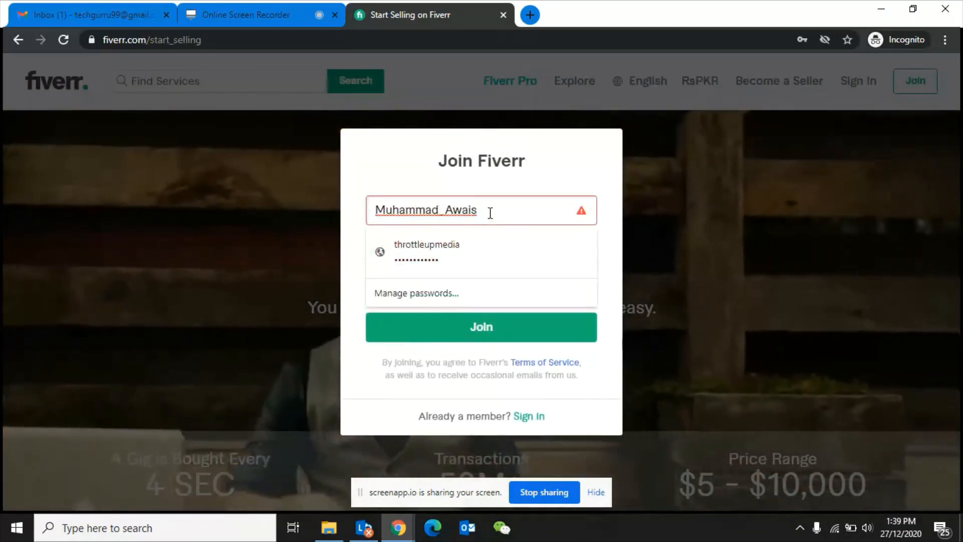
type("9")
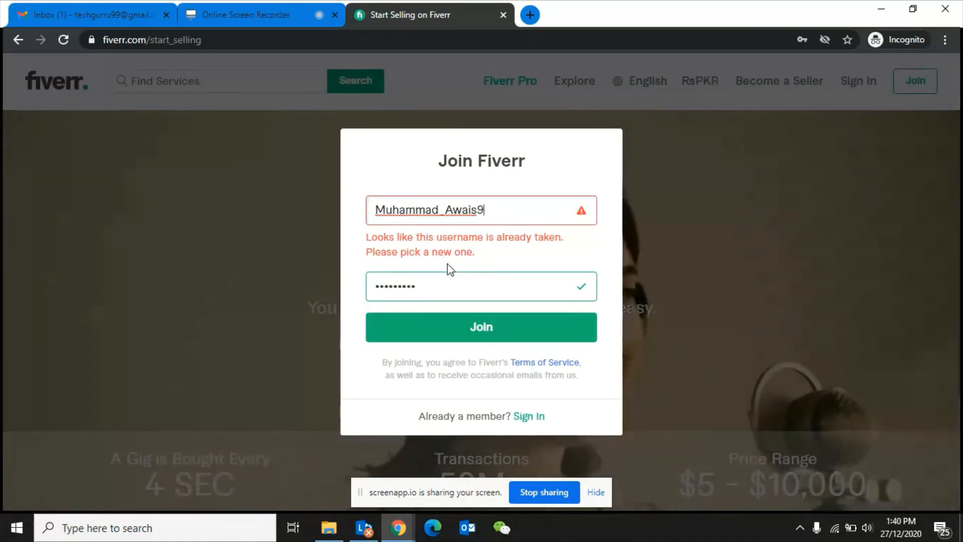
key("BackSpace")
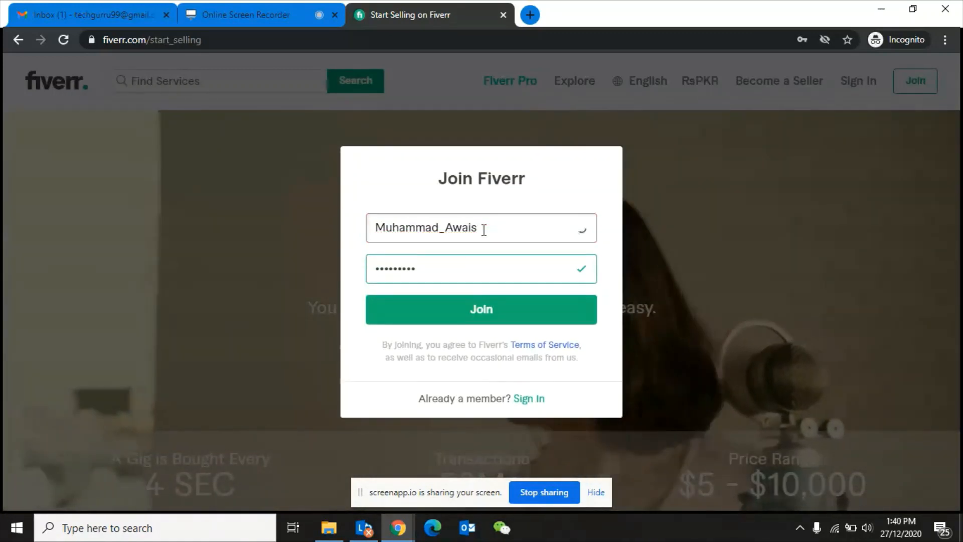
type("0")
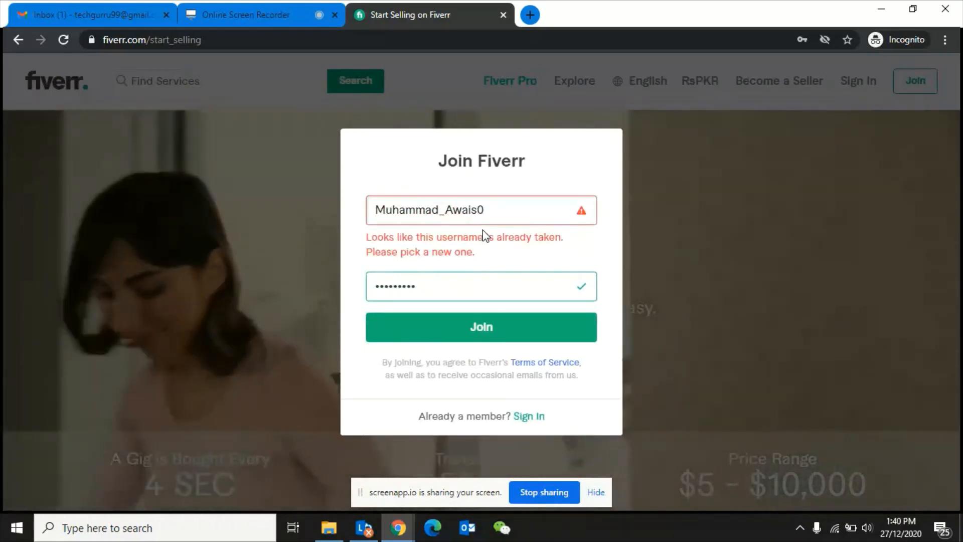
key("BackSpace")
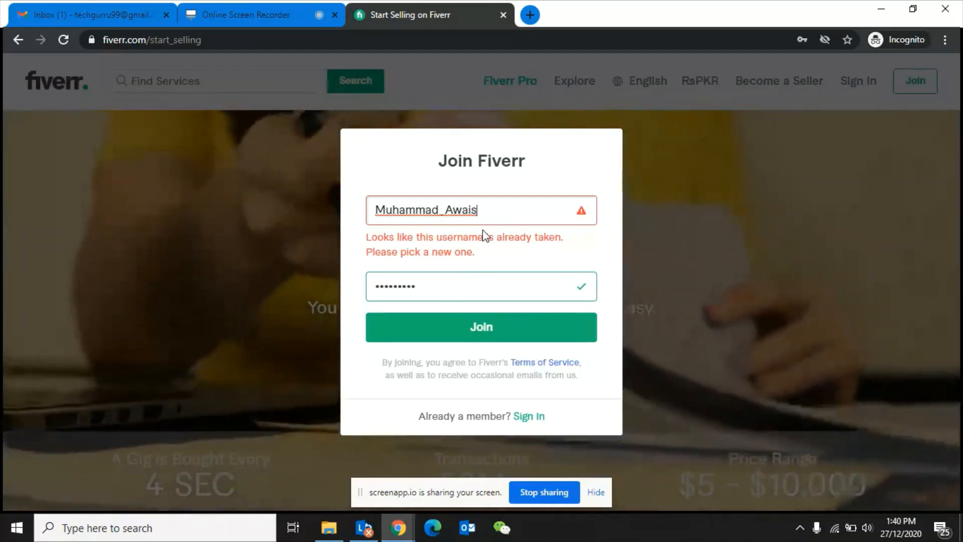
type("2")
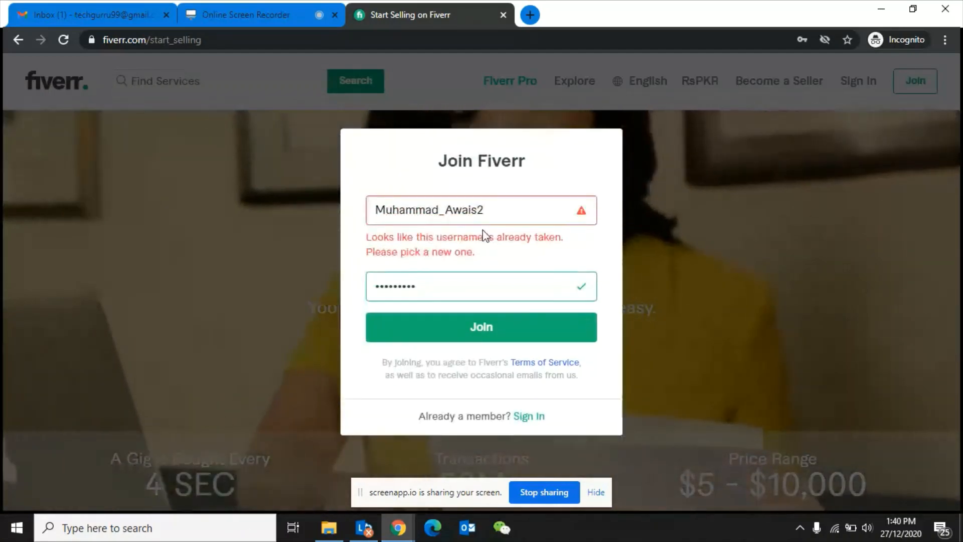
key("BackSpace")
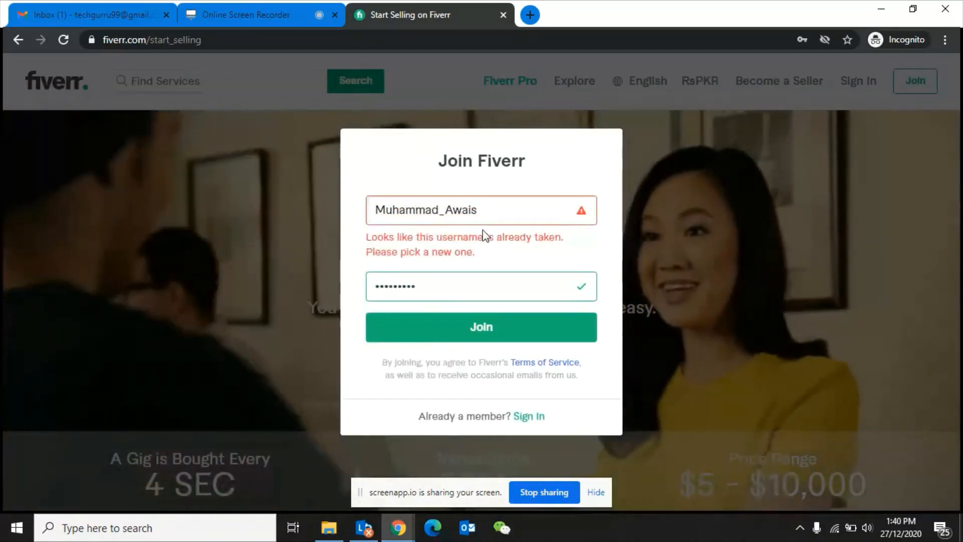
- Shorten the username's first part to one letter, add digits, then trim two
left_click(438, 209)
key("BackSpace")
key("BackSpace")
key("BackSpace")
key("BackSpace")
key("BackSpace")
key("BackSpace")
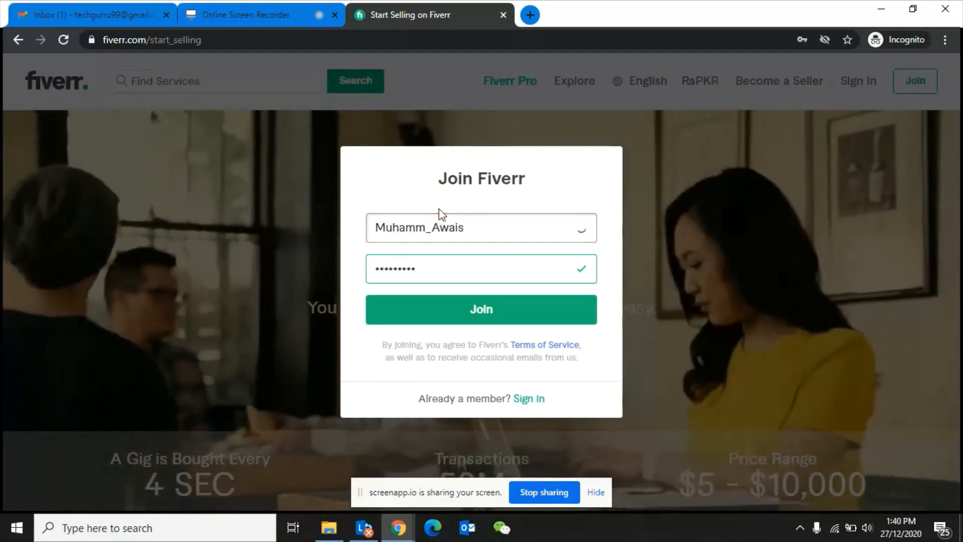
key("BackSpace")
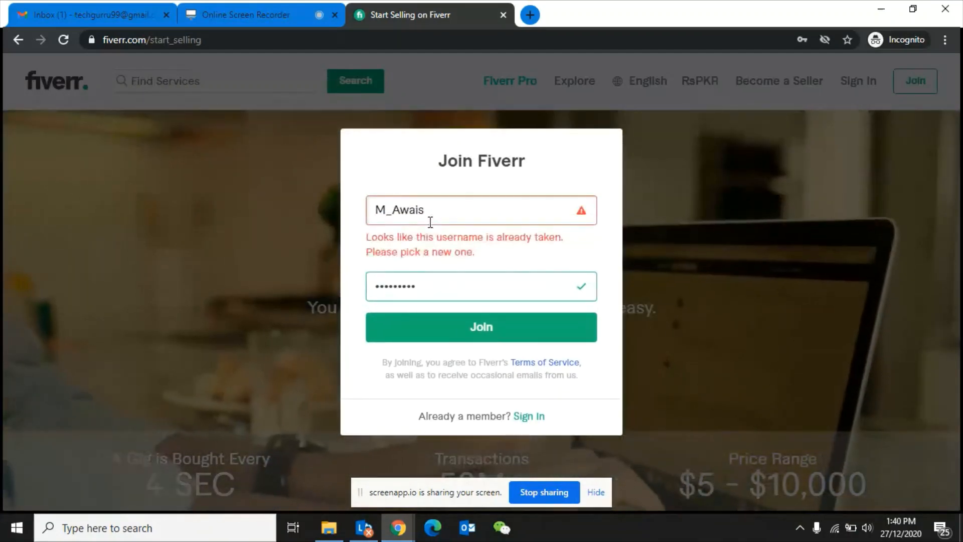
left_click(430, 217)
type("9199")
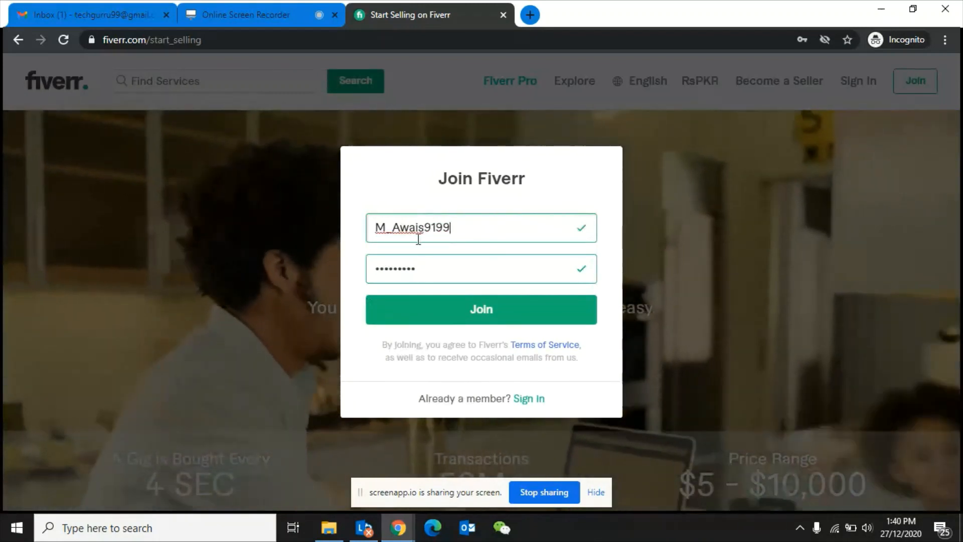
left_click(452, 228)
key("BackSpace")
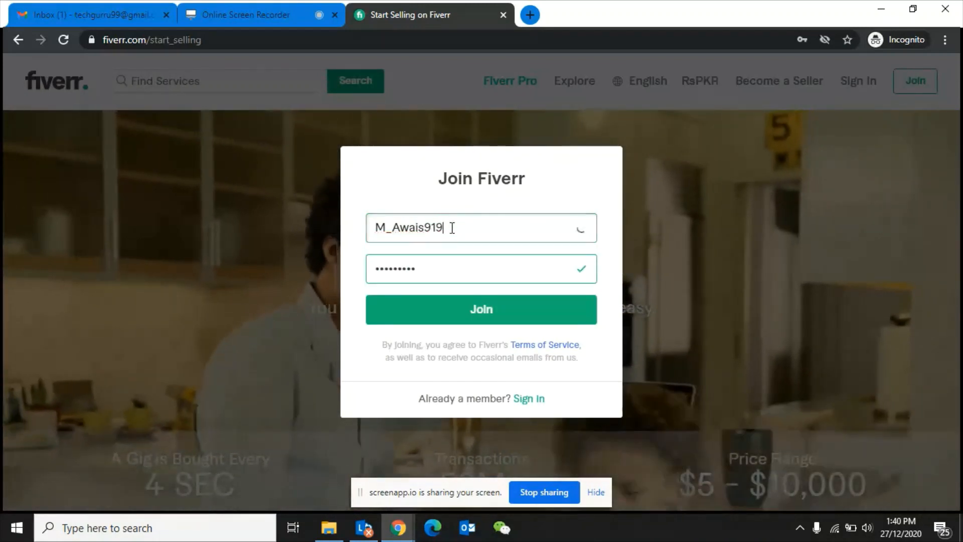
key("BackSpace")
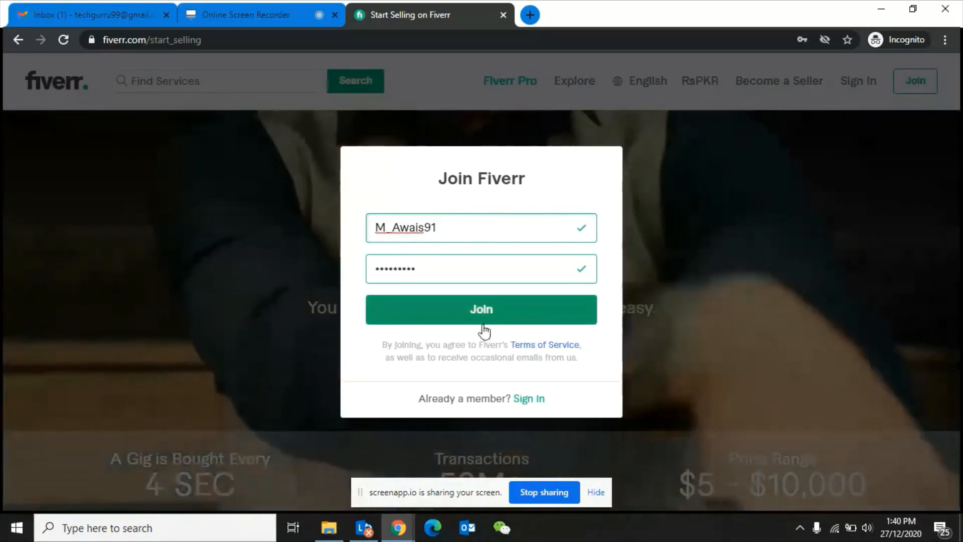
- Submit the Join form and get through the traffic-light captcha challenge
left_click(468, 319)
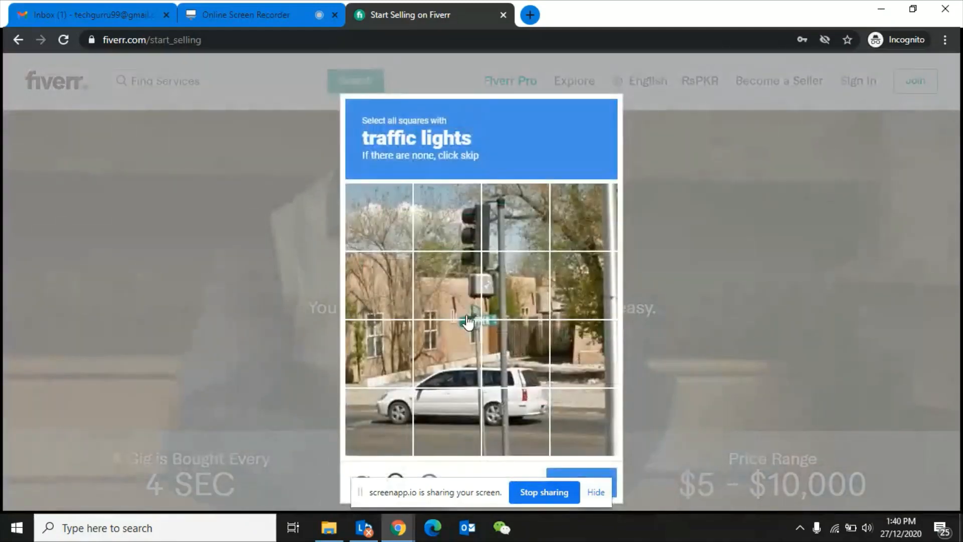
left_click(465, 228)
left_click(508, 231)
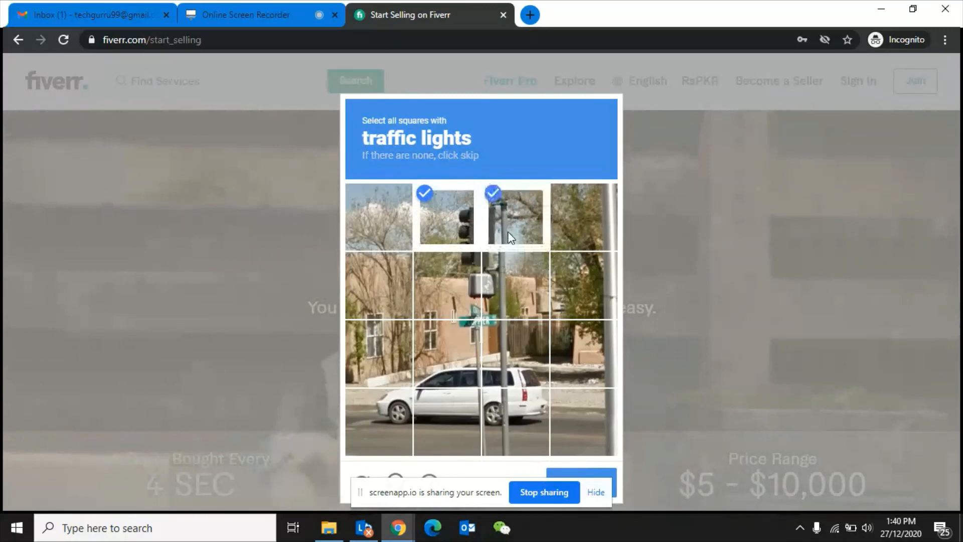
left_click(463, 279)
left_click(512, 268)
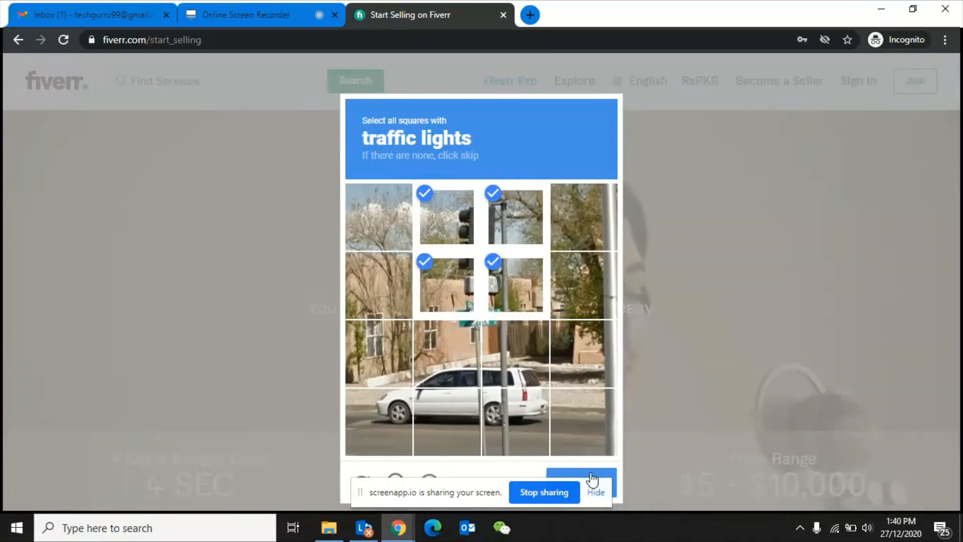
left_click(596, 492)
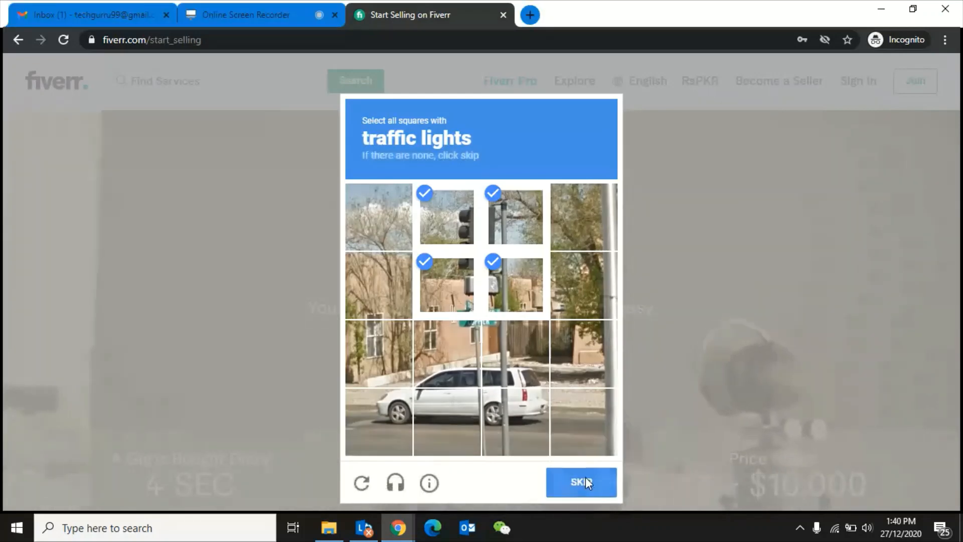
left_click(585, 479)
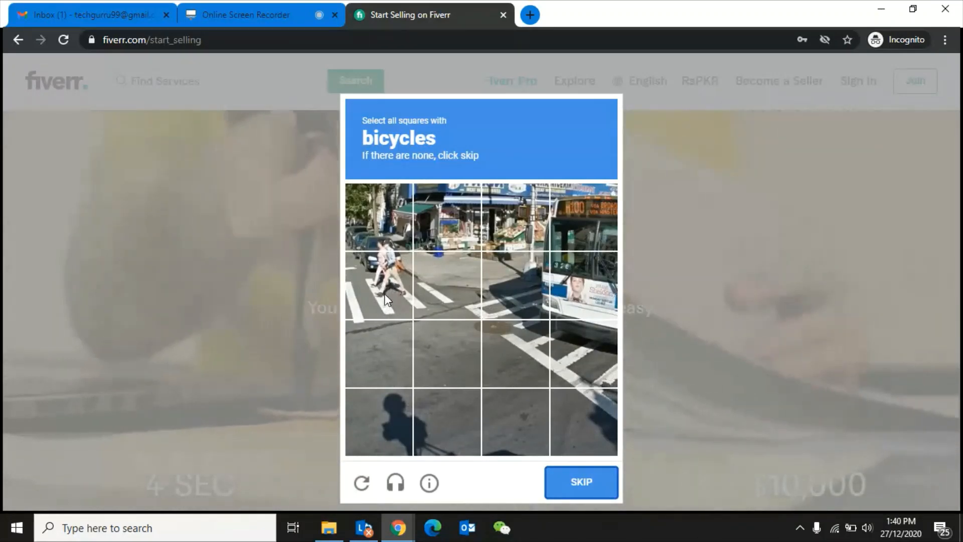
- Select the bicycle squares in the next captcha and verify it
left_click(387, 300)
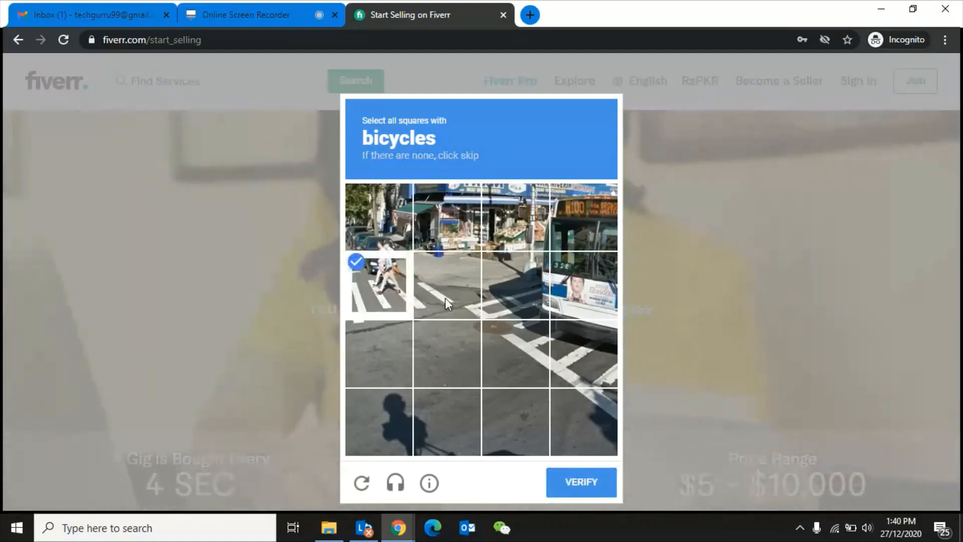
left_click(446, 302)
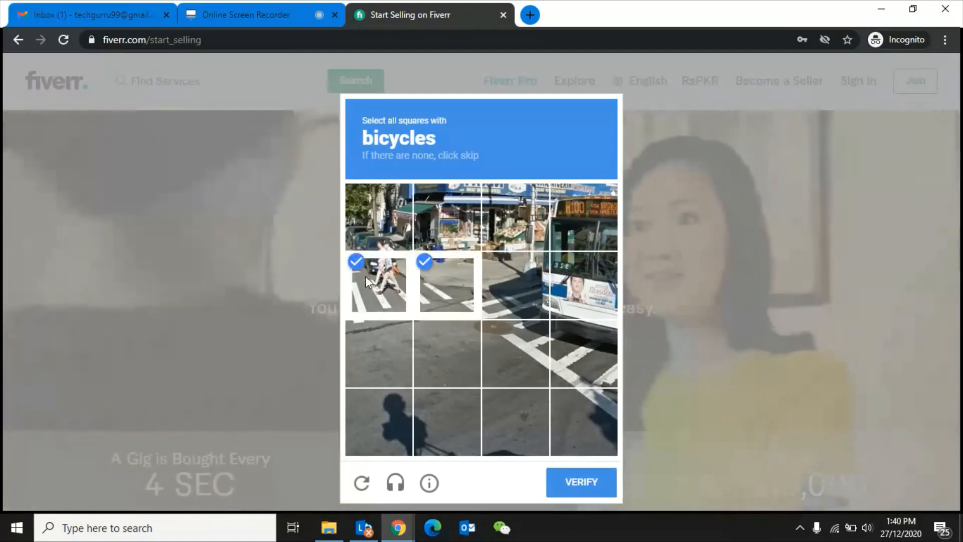
left_click(366, 276)
left_click(430, 265)
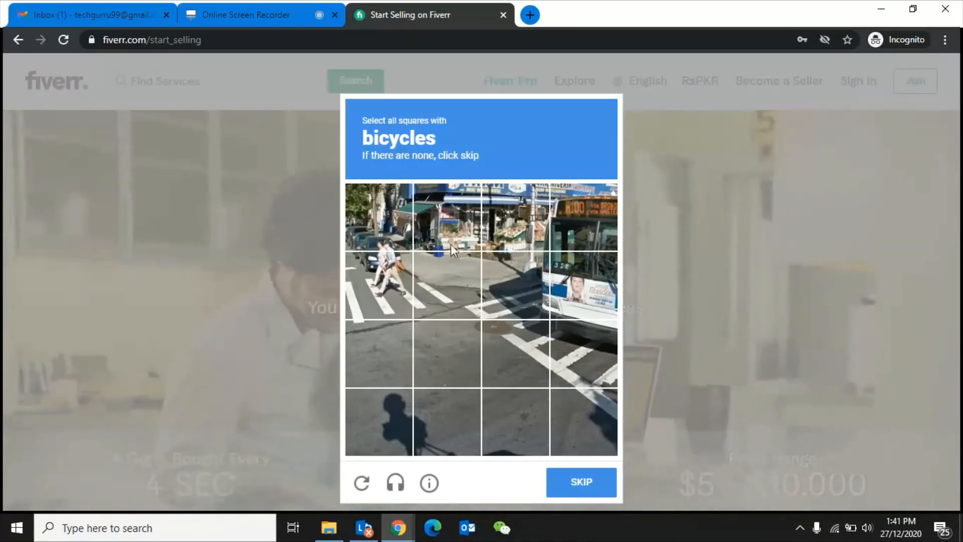
left_click(464, 243)
left_click(494, 232)
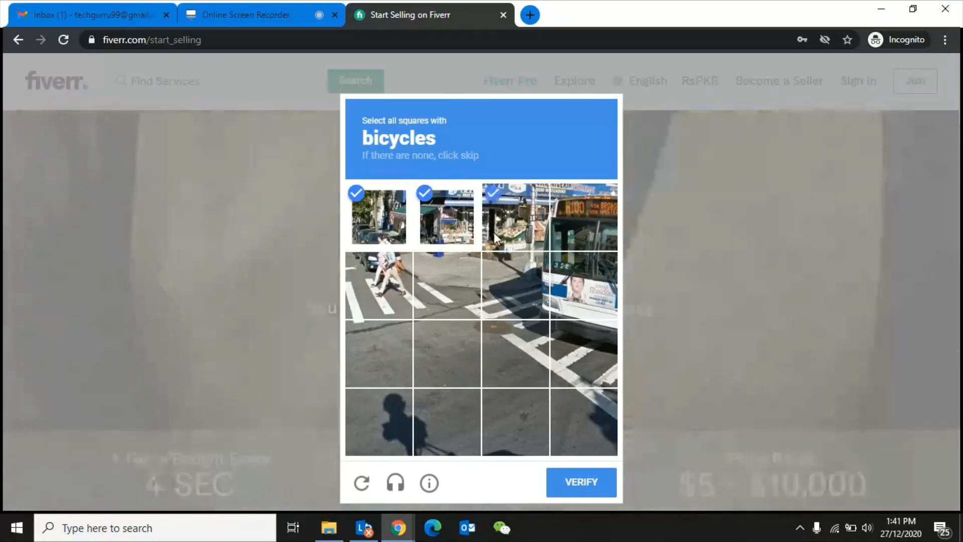
left_click(449, 270)
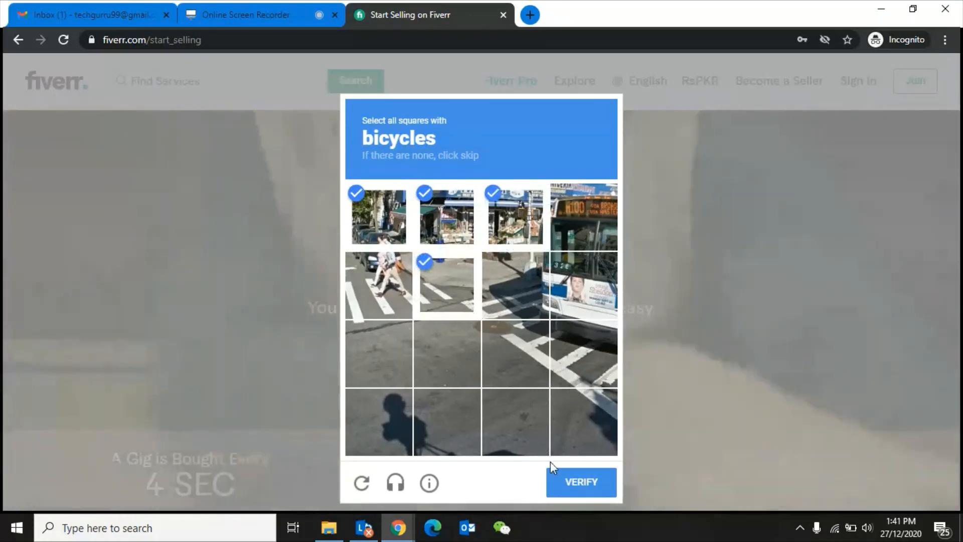
left_click(572, 484)
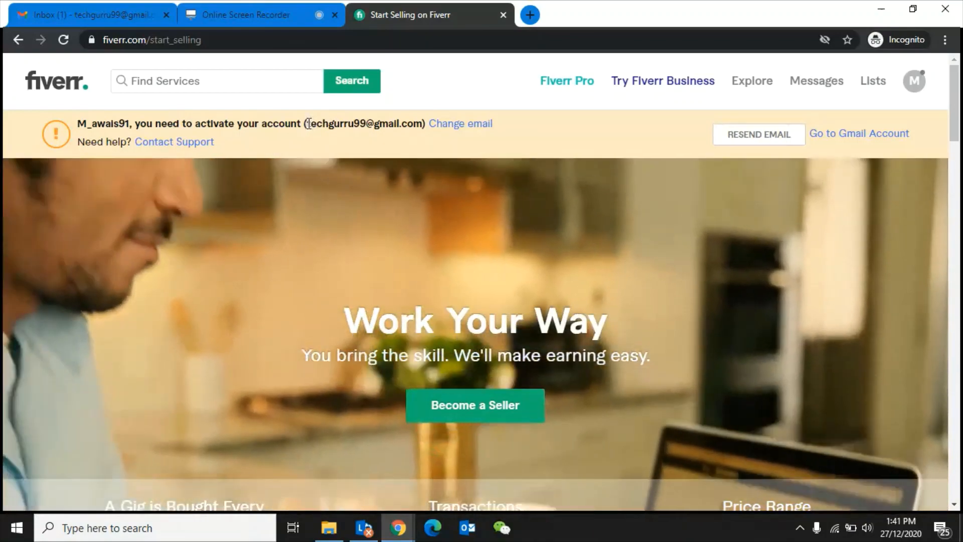
left_click_drag(309, 123, 422, 122)
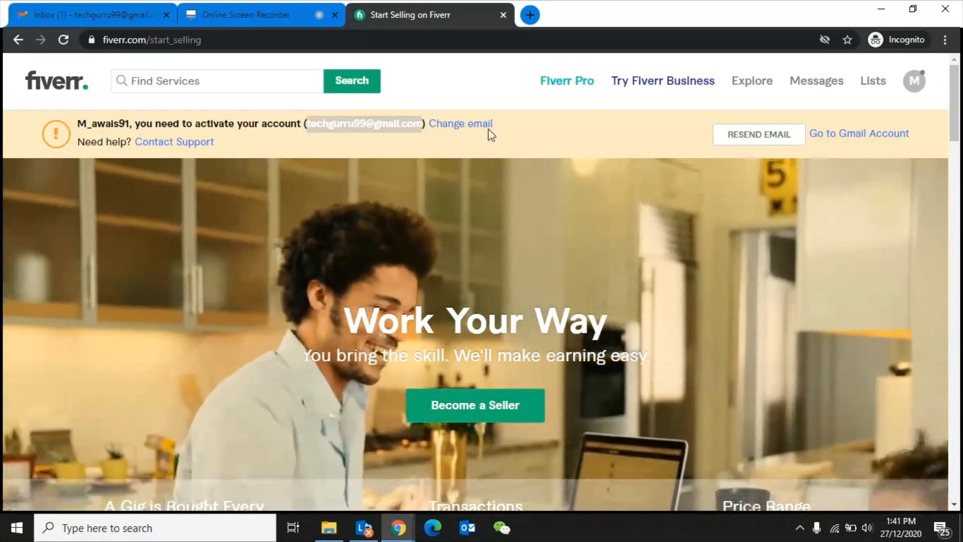
- Open the Fiverr email in Gmail and follow its Activate Your Account link
left_click(98, 21)
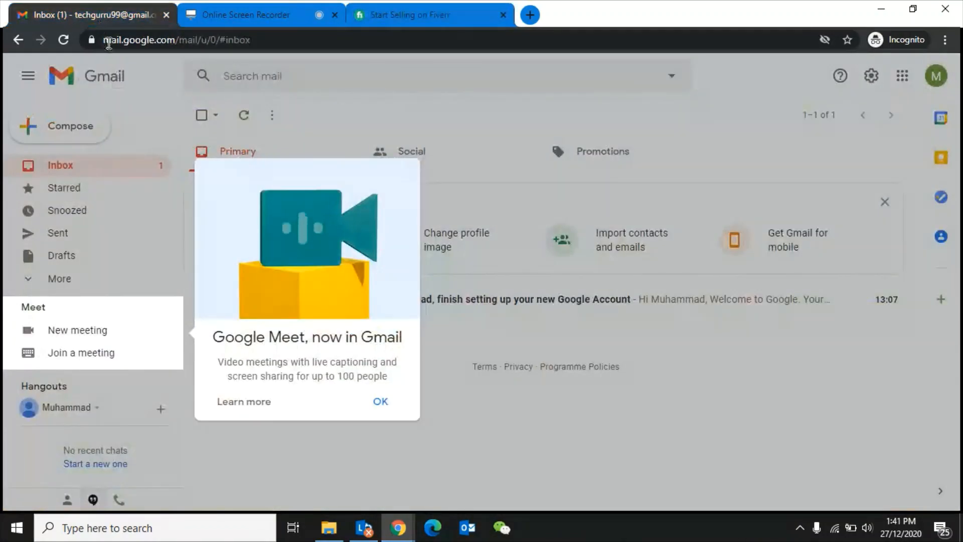
left_click(380, 402)
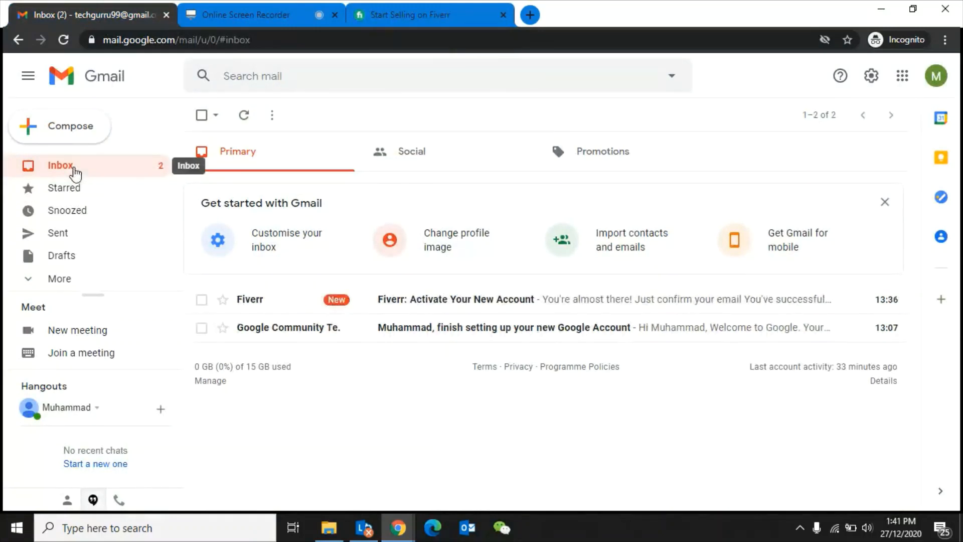
left_click(449, 306)
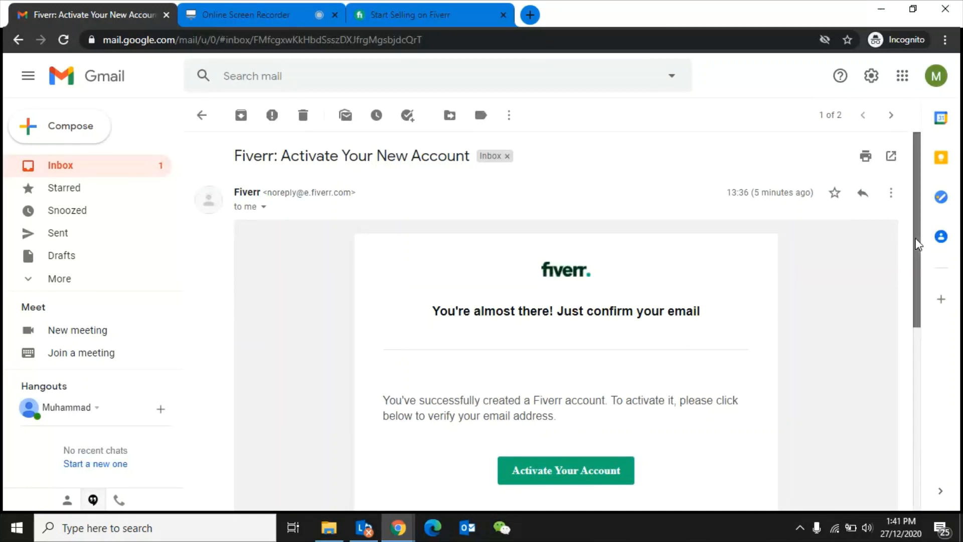
left_click_drag(916, 238, 920, 289)
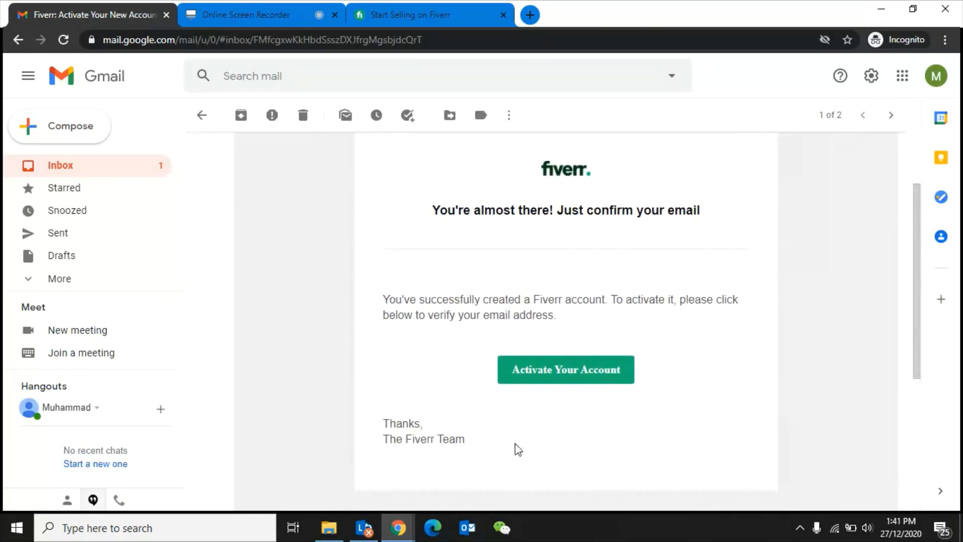
left_click(597, 380)
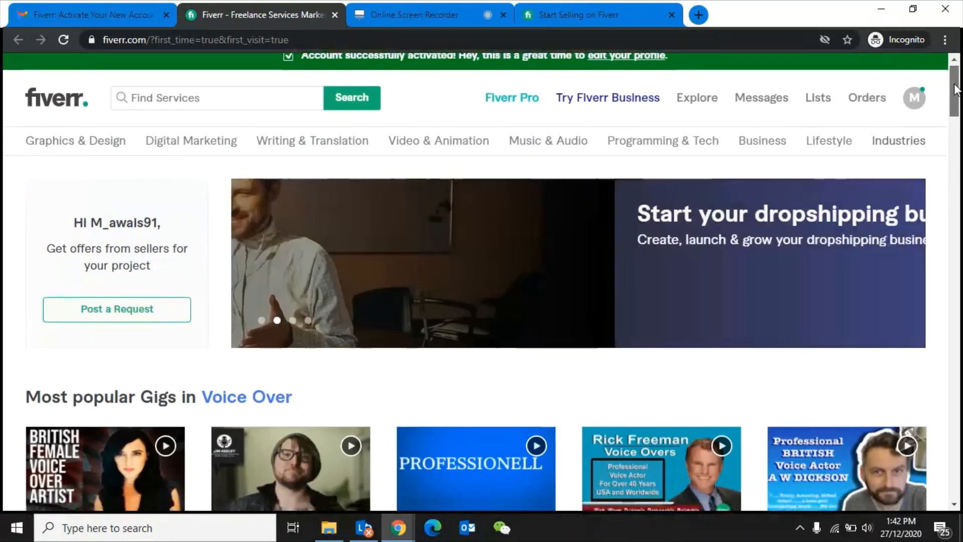
- Go to the account's profile page through the avatar's dropdown menu
left_click_drag(957, 88, 958, 85)
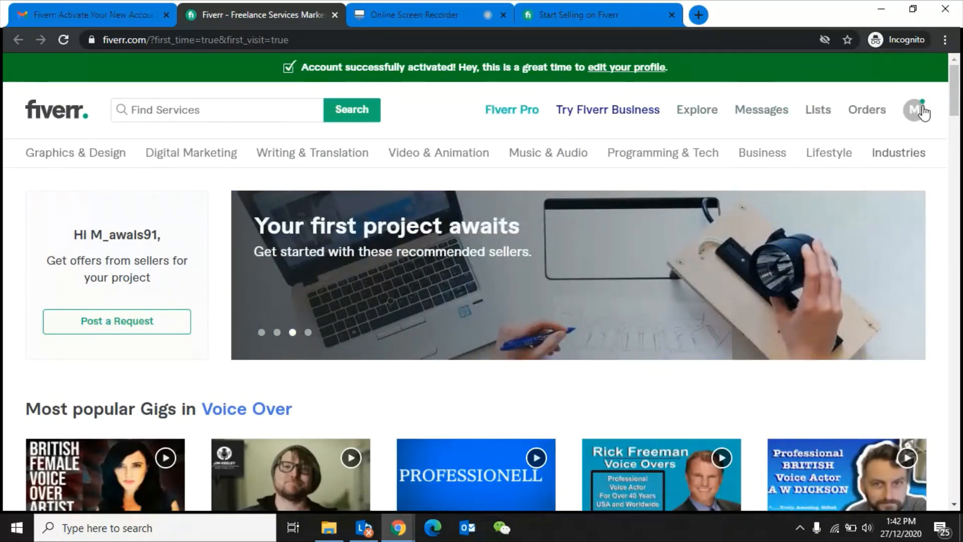
left_click(922, 111)
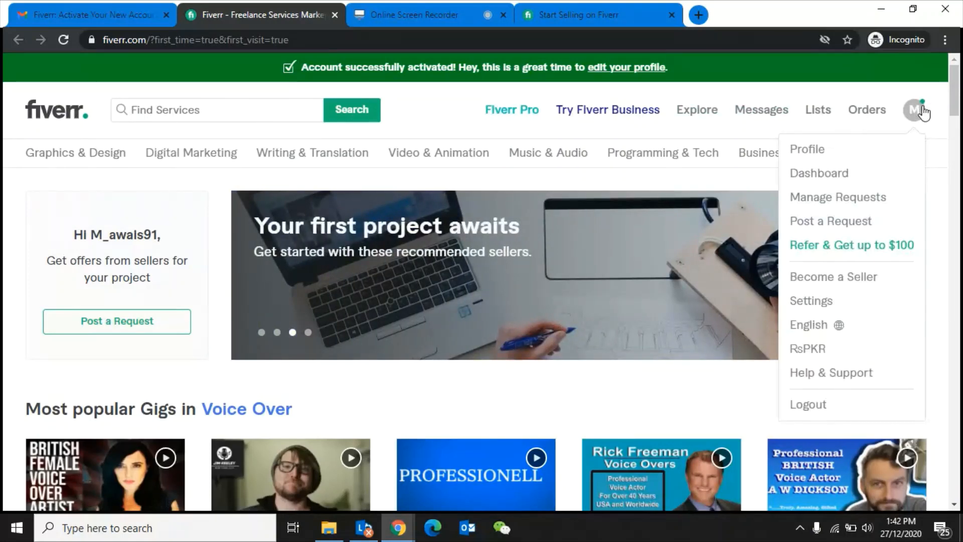
left_click(823, 150)
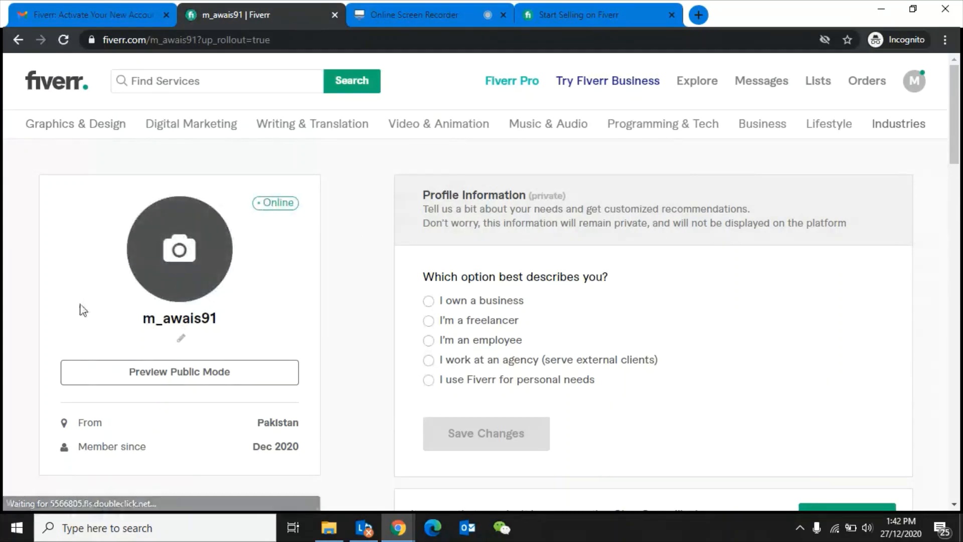
- Upload HCC_Logo_600.png from the Desktop as the profile photo
left_click(176, 261)
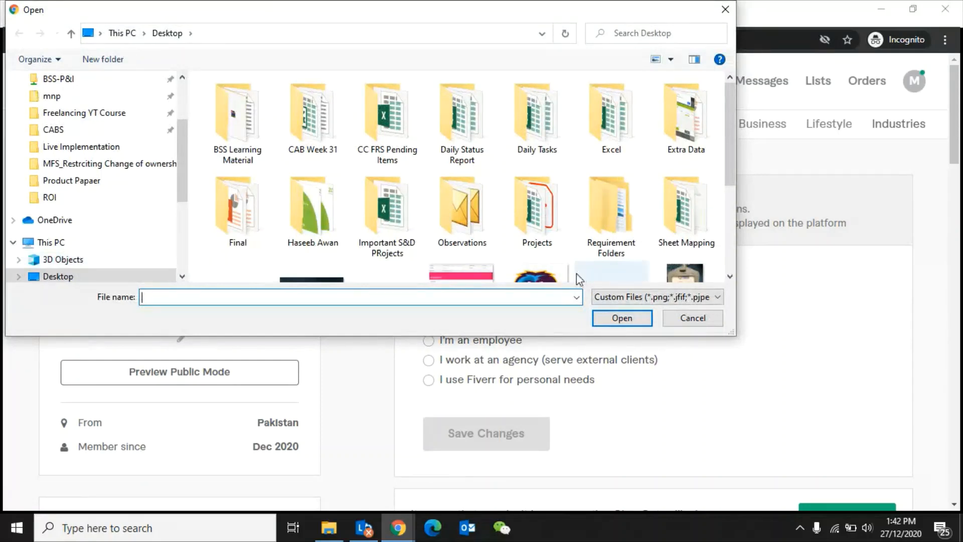
left_click(549, 278)
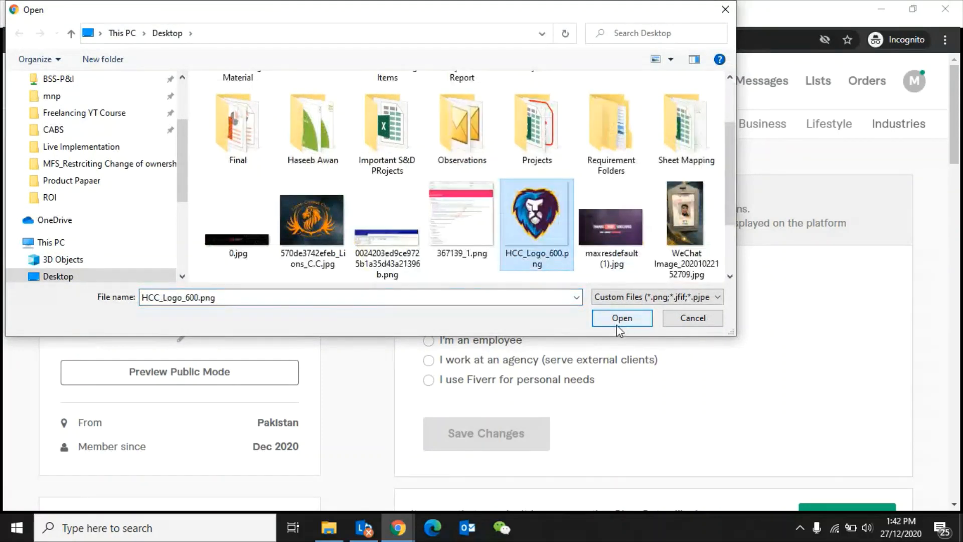
left_click(615, 321)
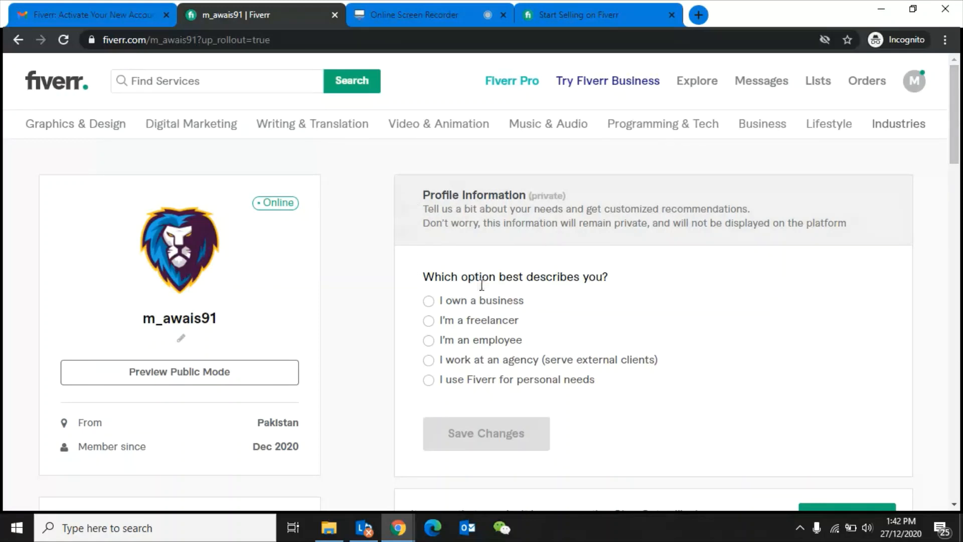
- Describe the account as I'm a freelancer in the Software and Internet Other industry and save
left_click(427, 323)
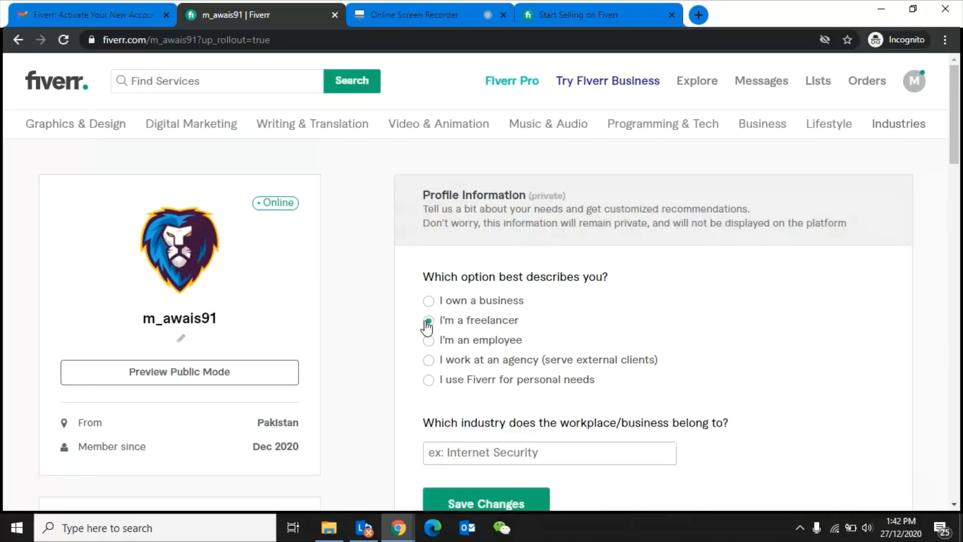
scroll(959, 170, "down", 4)
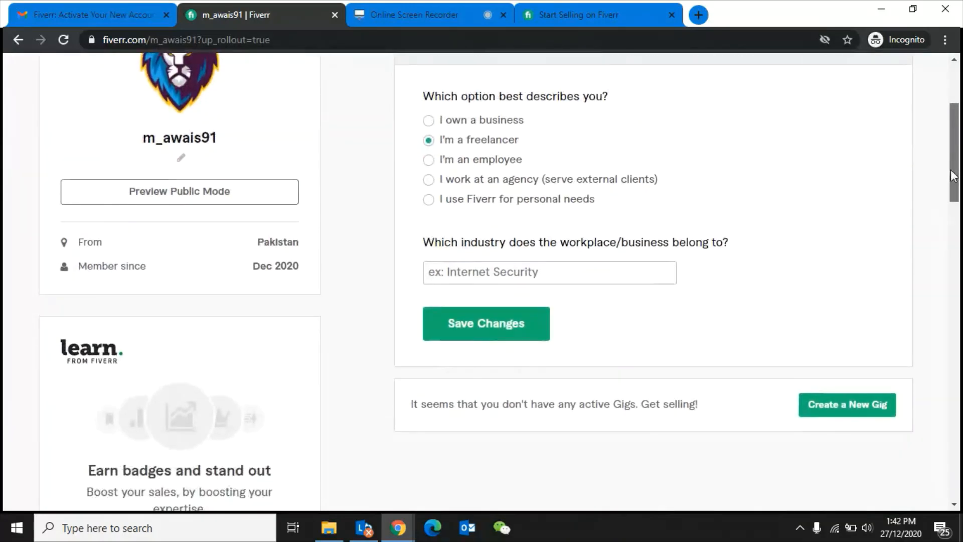
left_click(536, 238)
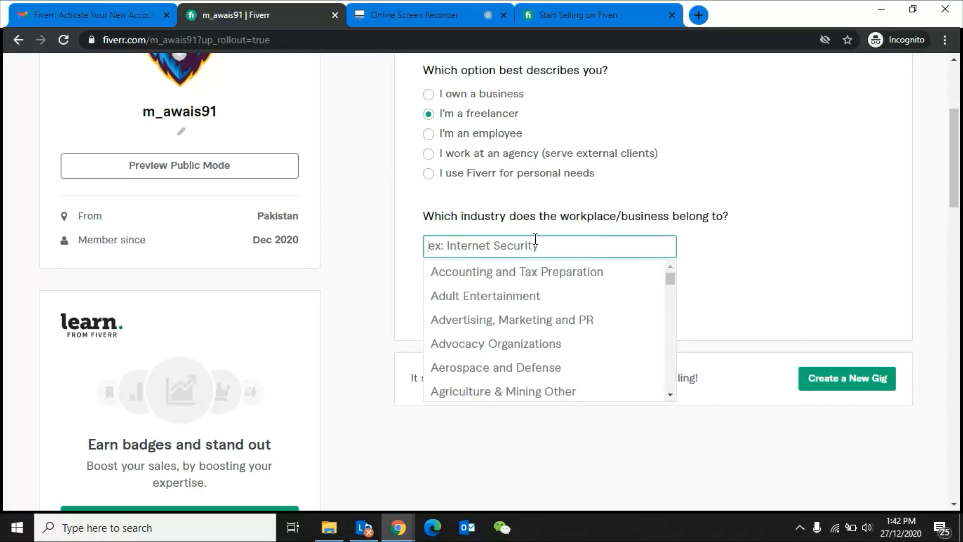
type("Sof")
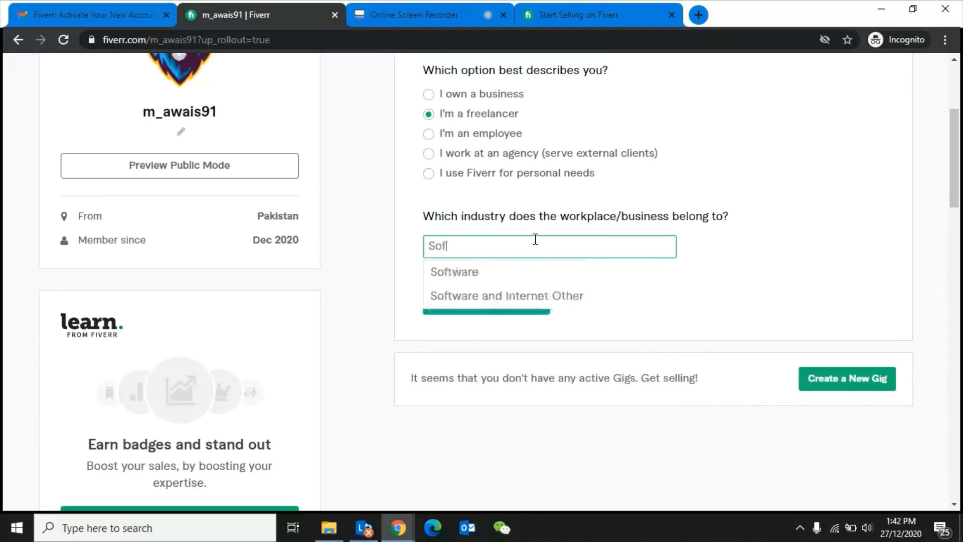
left_click(498, 276)
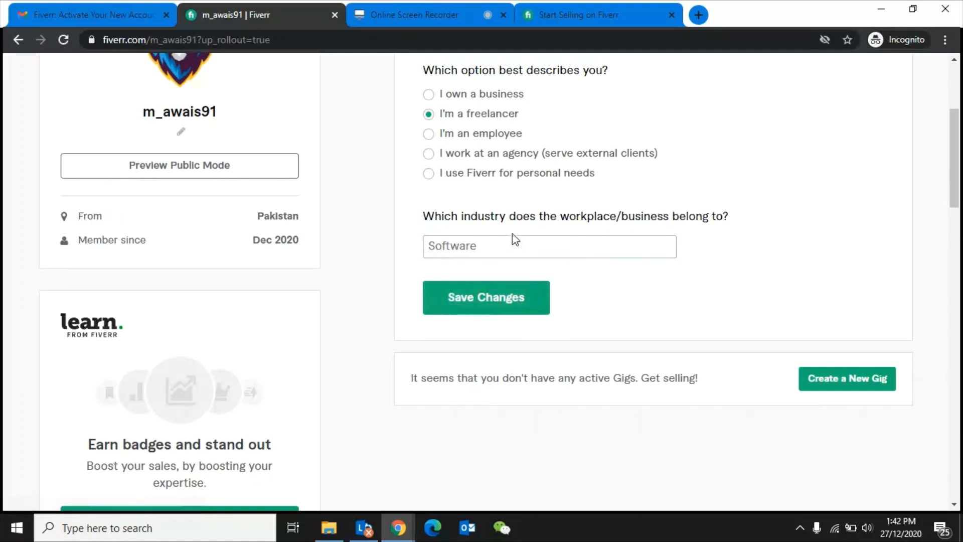
left_click(504, 247)
left_click(554, 272)
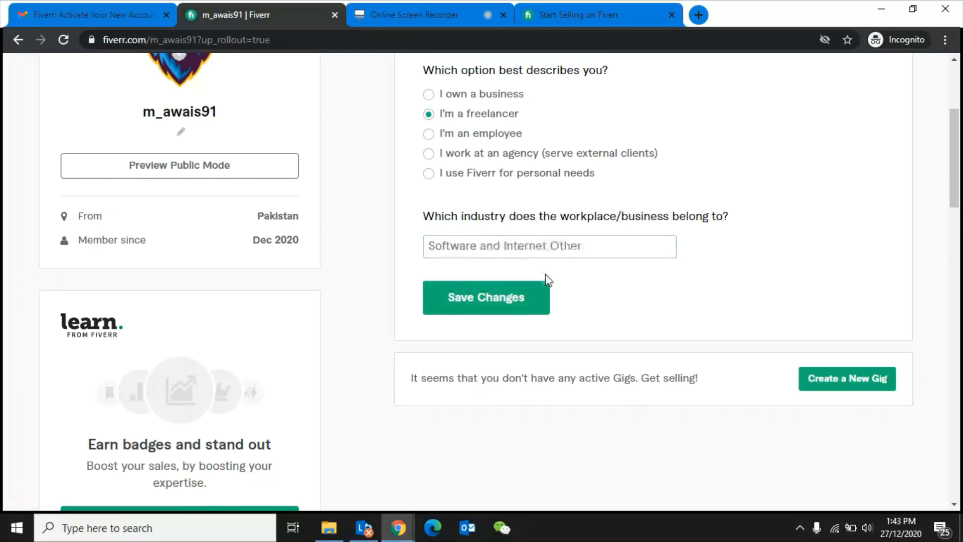
left_click(489, 310)
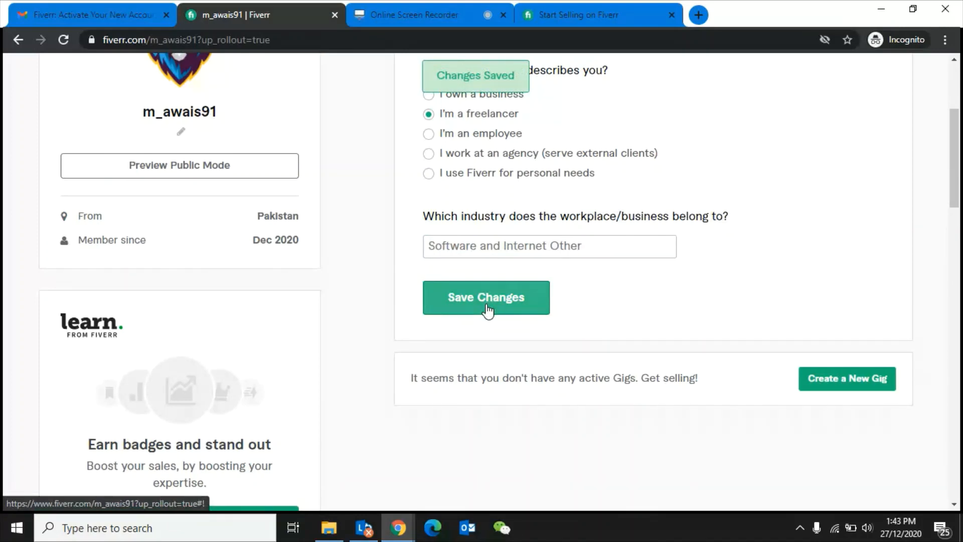
left_click_drag(955, 166, 958, 123)
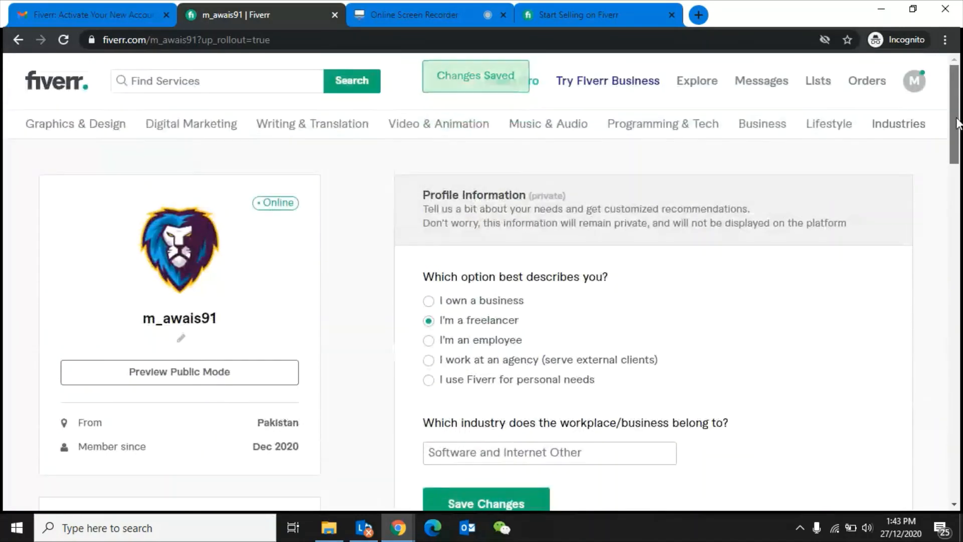
scroll(958, 123, "down", 5)
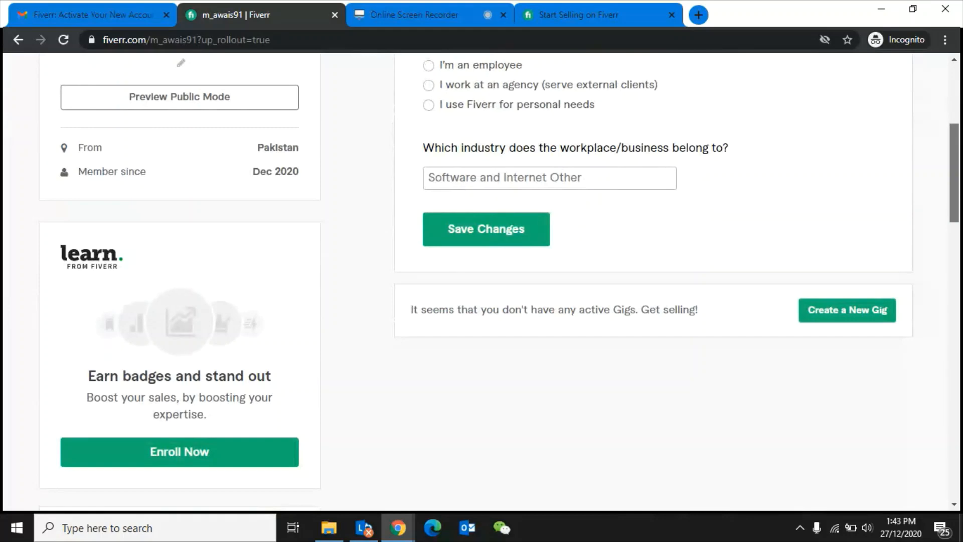
scroll(502, 271, "down", 5)
scroll(502, 271, "up", 4)
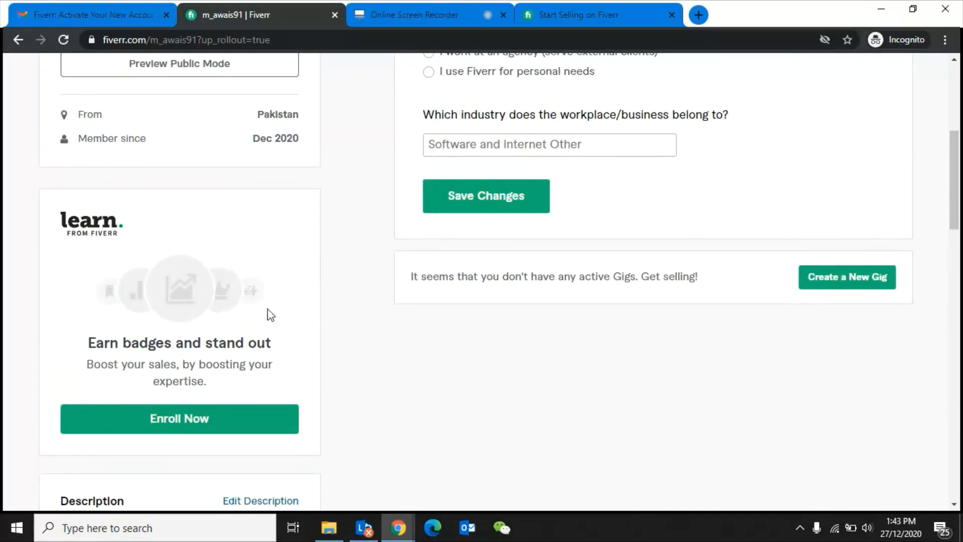
left_click_drag(955, 193, 958, 253)
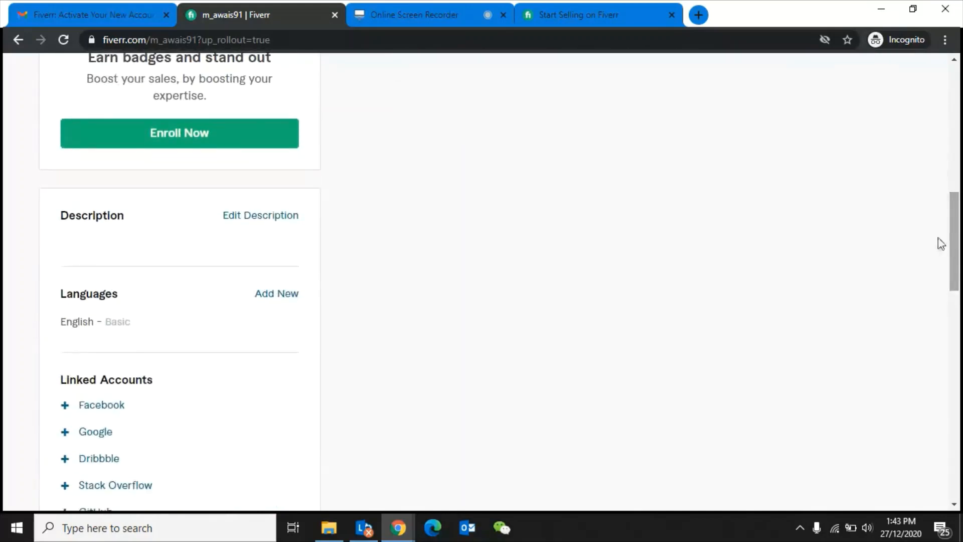
- Save a description stating 5+ years' experience as a graphic designer in Logo and Flyer Designing
left_click(243, 220)
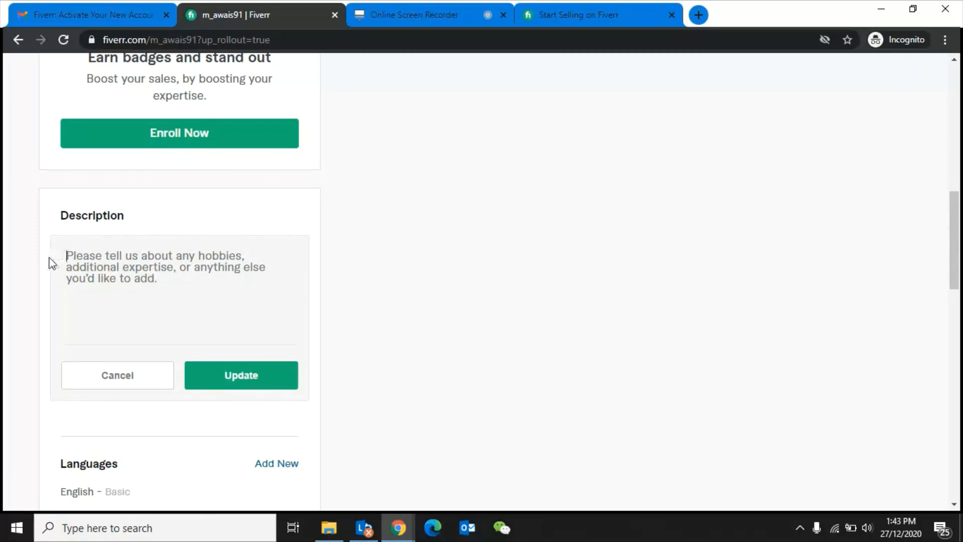
type("I am graphic design")
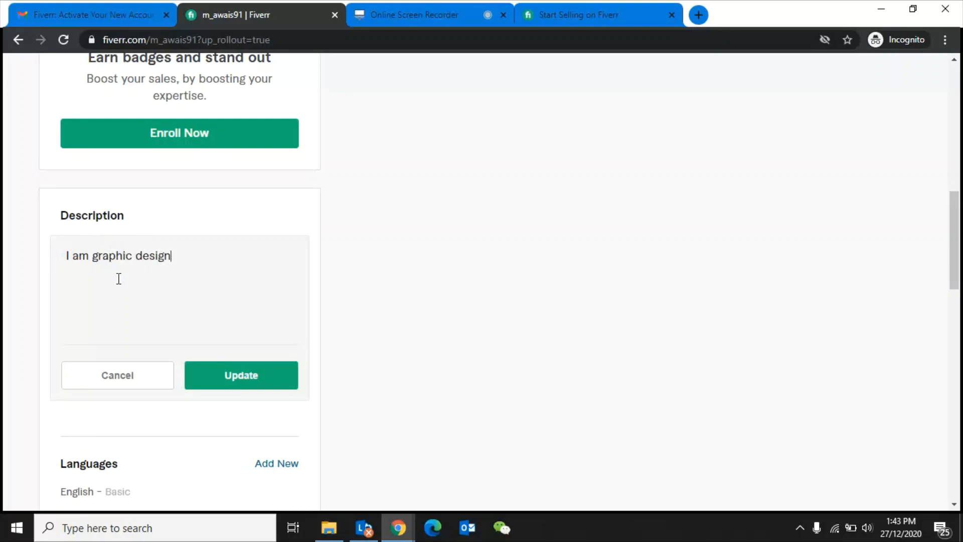
type("er having more than 5 year")
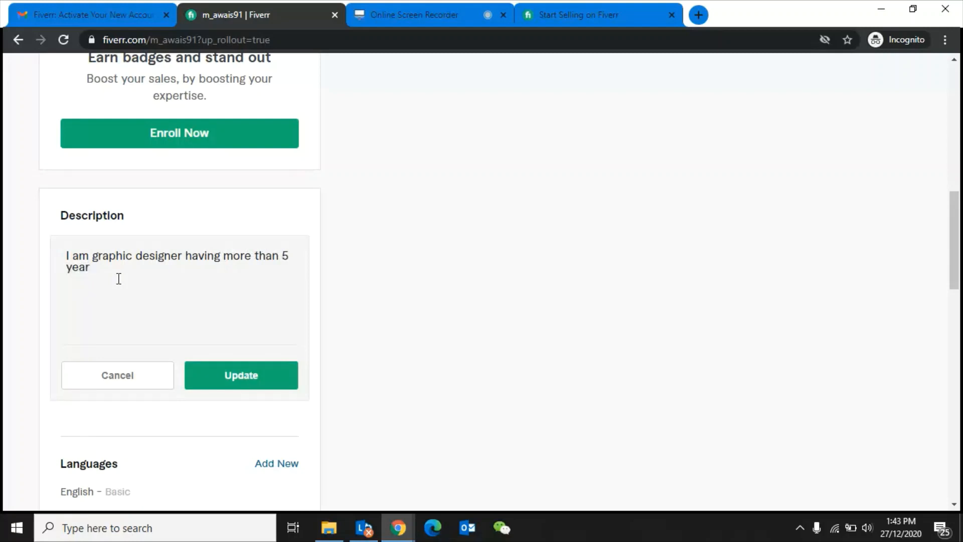
type("s professional experience in Logo ")
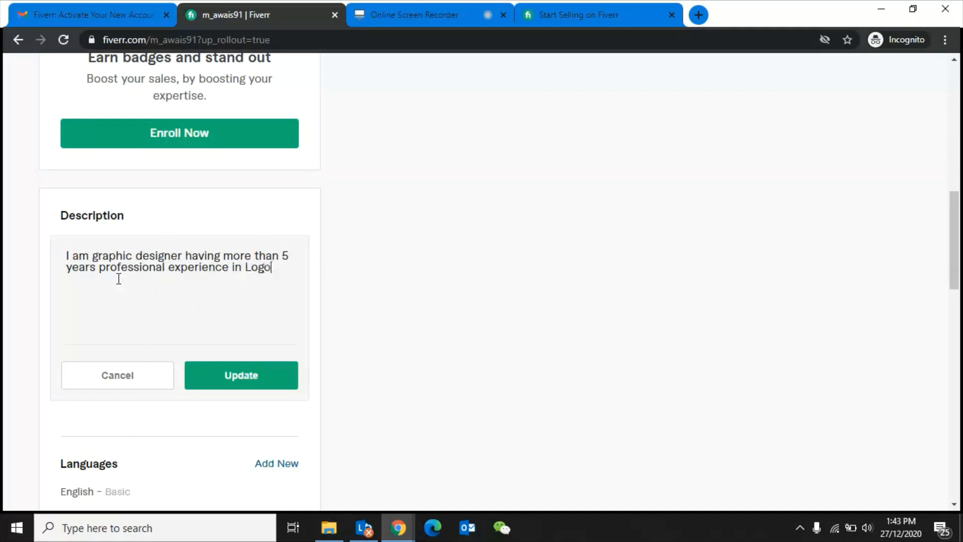
type("Desig")
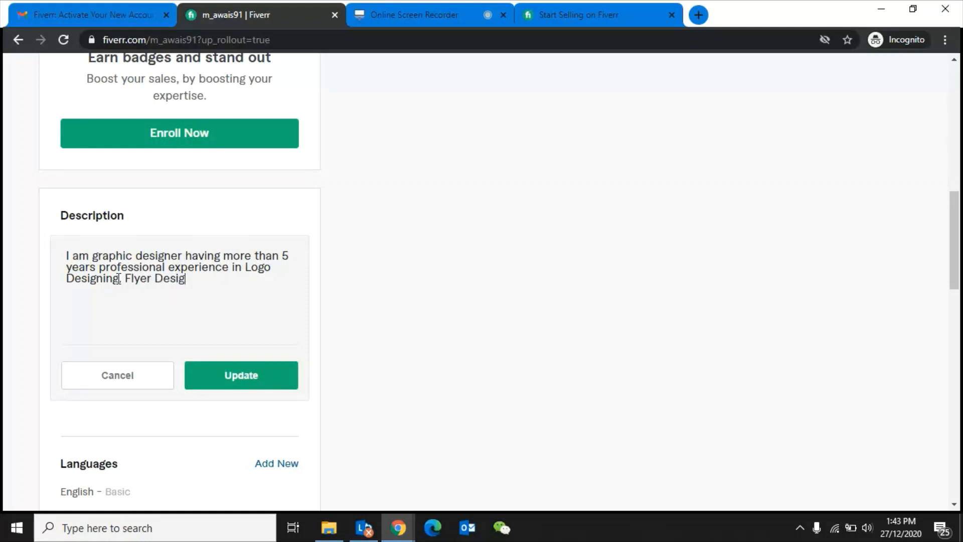
type("ning")
left_click(238, 383)
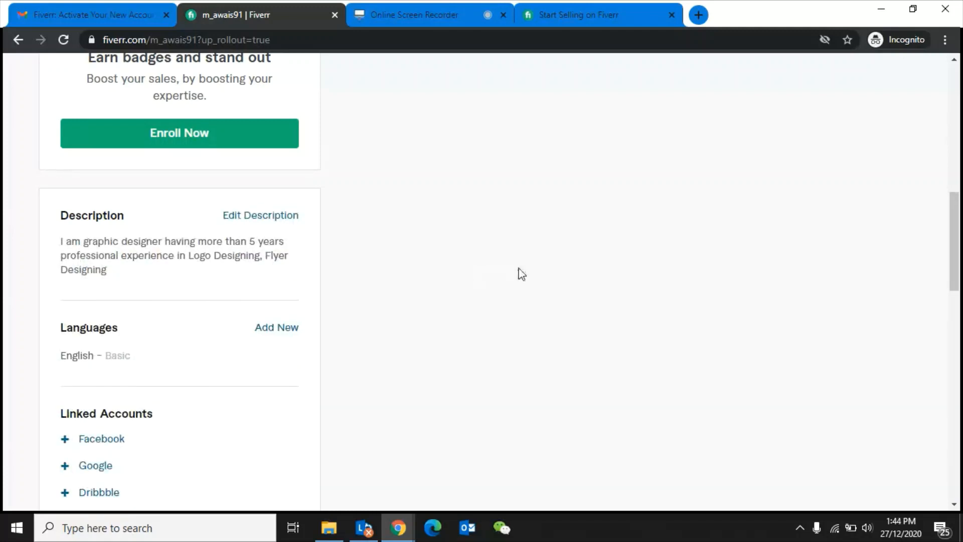
- Add English at Fluent level as a second profile language
left_click(276, 329)
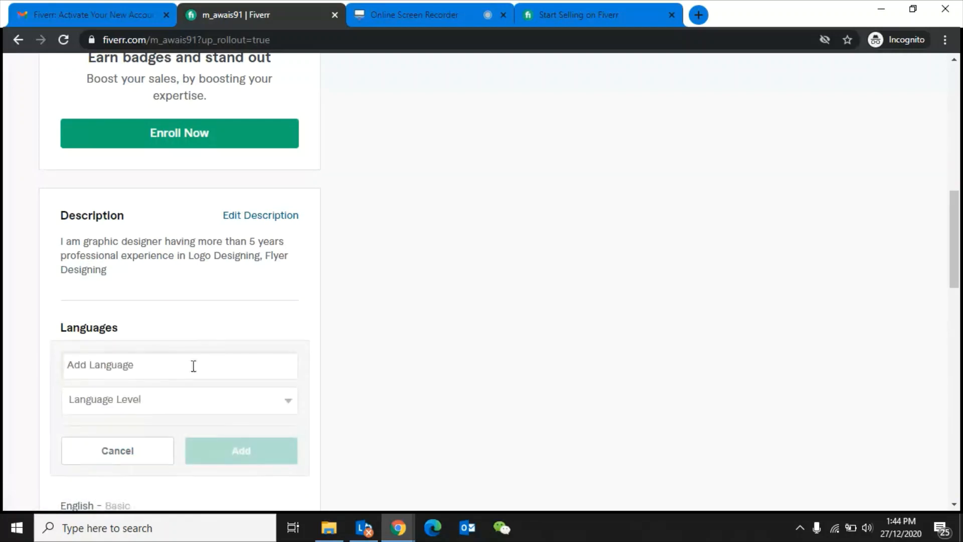
left_click(165, 375)
type("English")
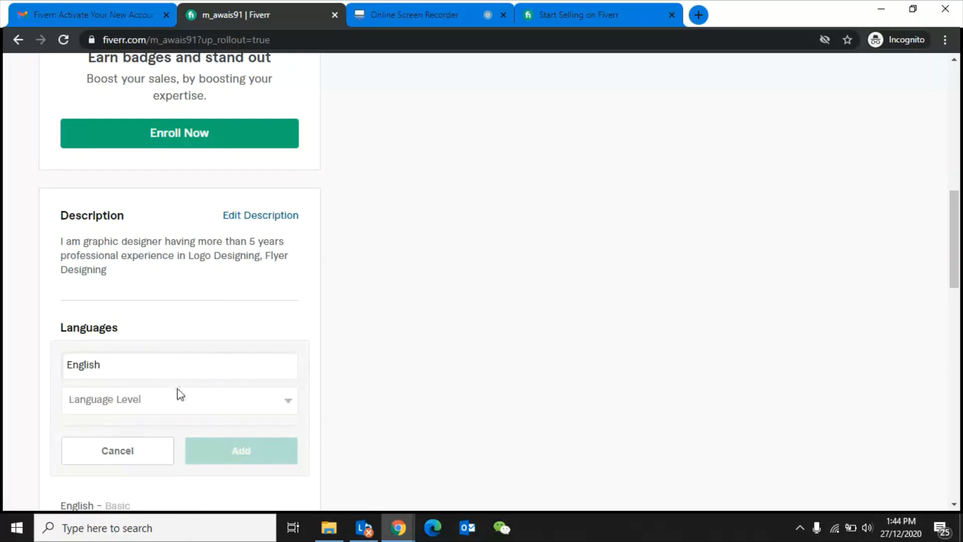
left_click(220, 411)
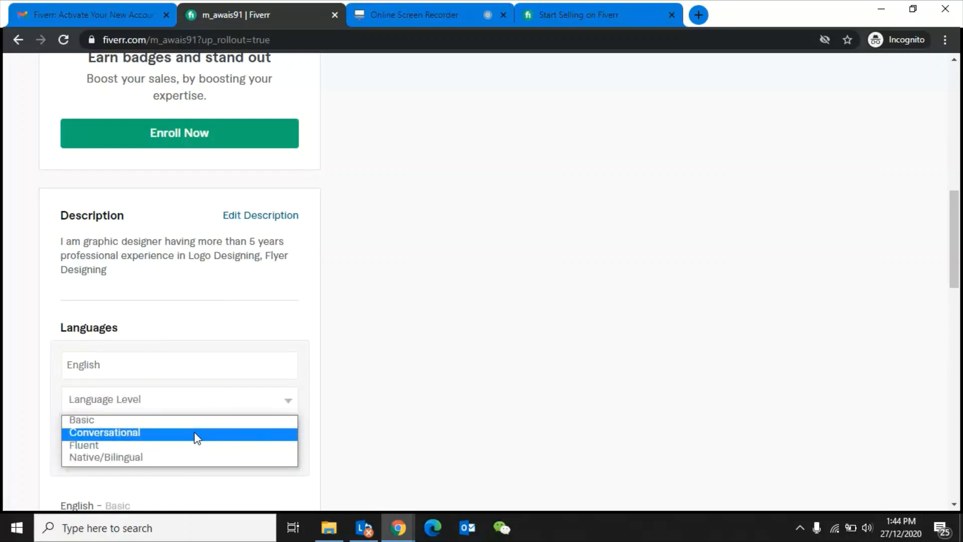
left_click(179, 446)
left_click(239, 455)
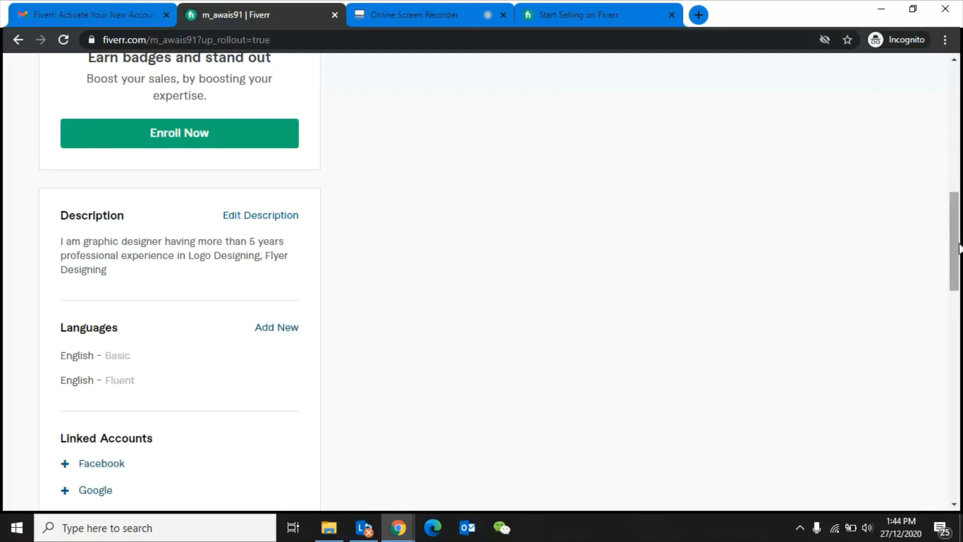
- Add the Logodesign skill, picked from the 'Logo' suggestions, at Expert level
scroll(958, 246, "down", 7)
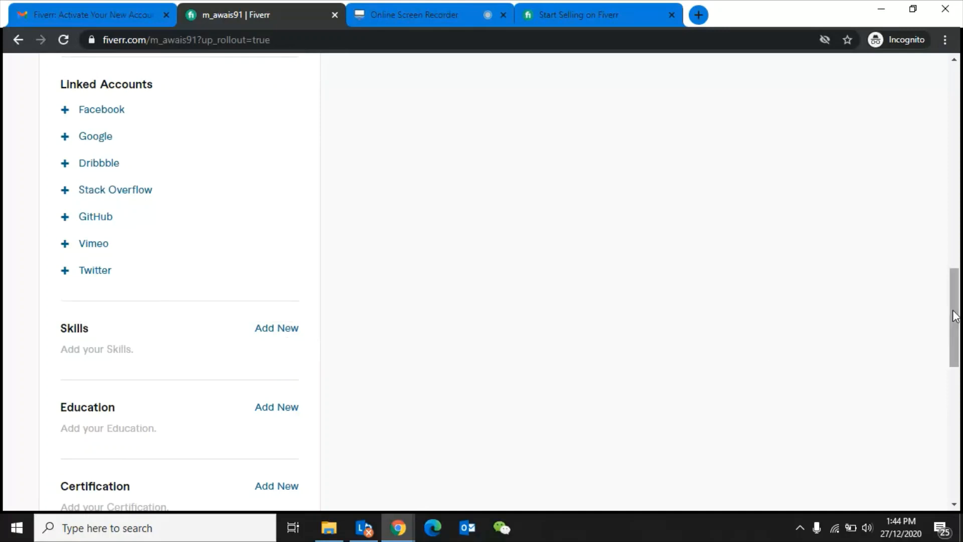
left_click_drag(954, 314, 956, 337)
left_click(277, 224)
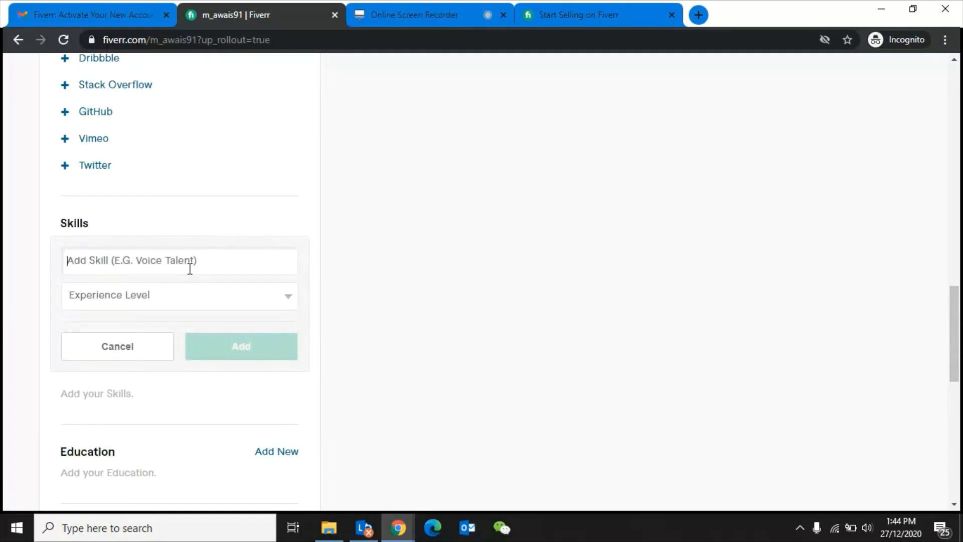
type("Logo")
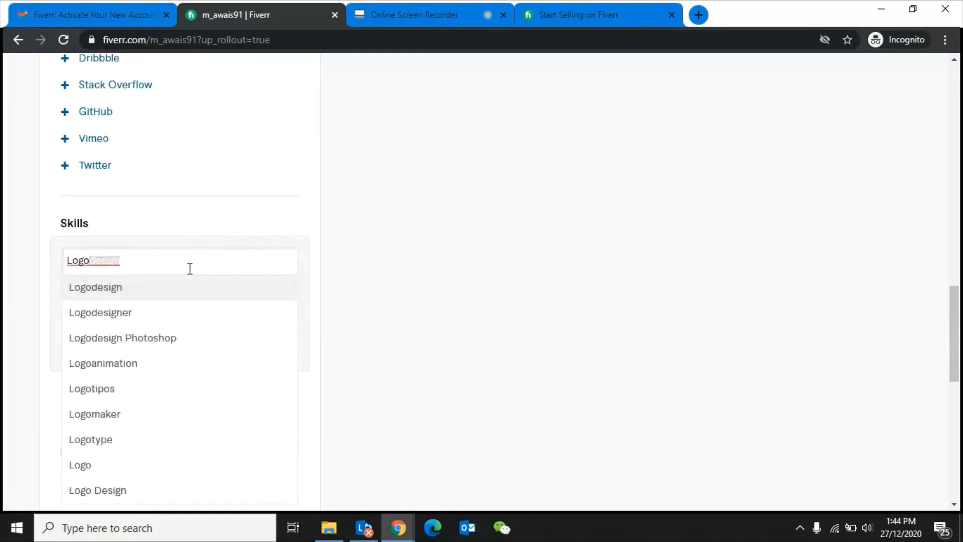
key("Down")
key("Down")
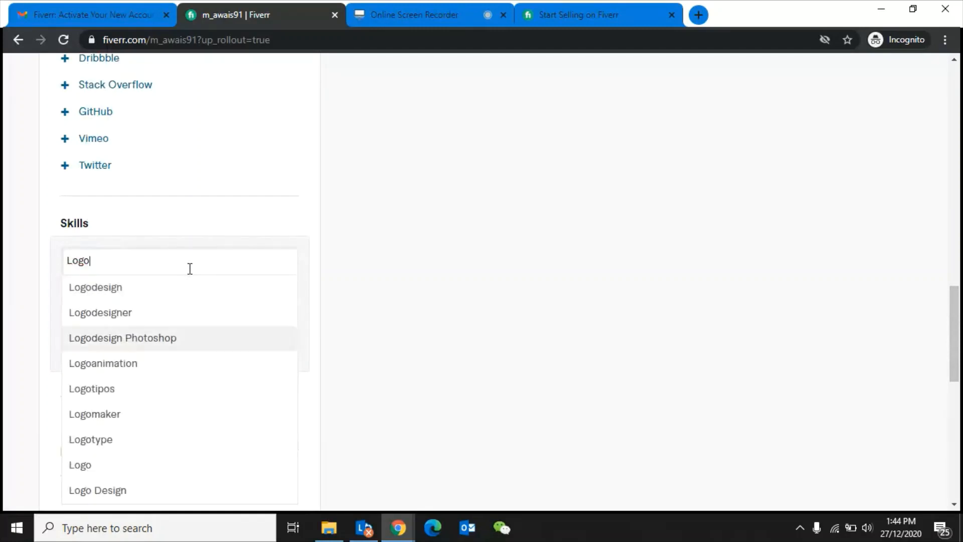
key("Up")
key("Up")
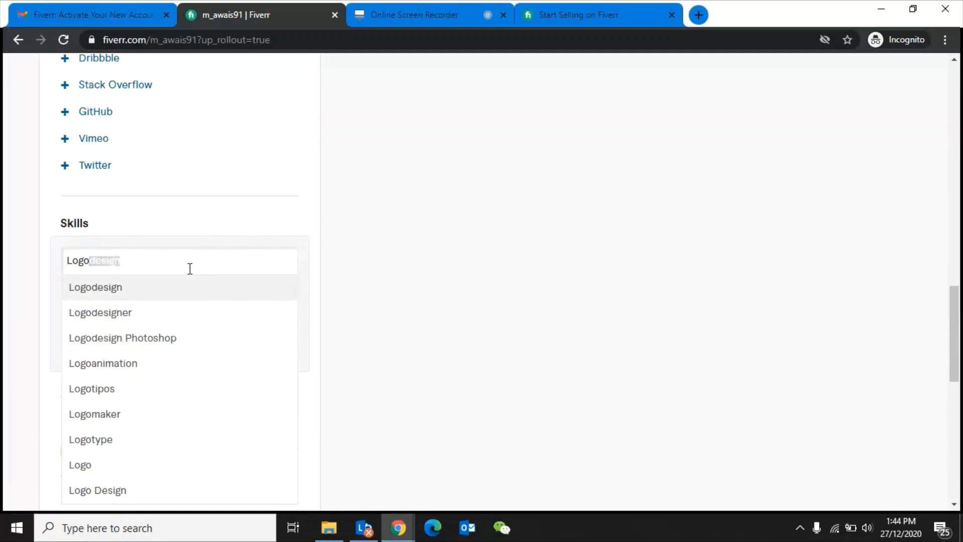
key("Return")
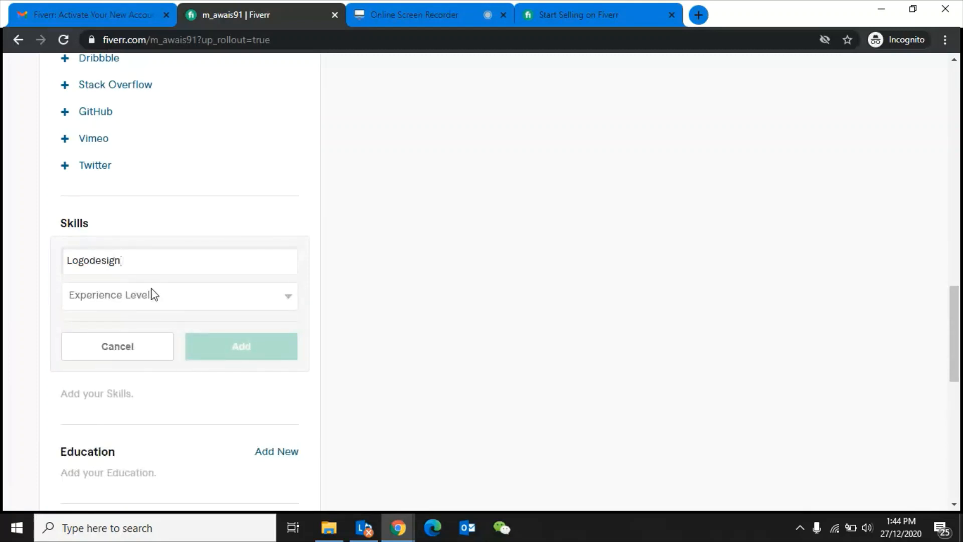
left_click(153, 295)
left_click(128, 338)
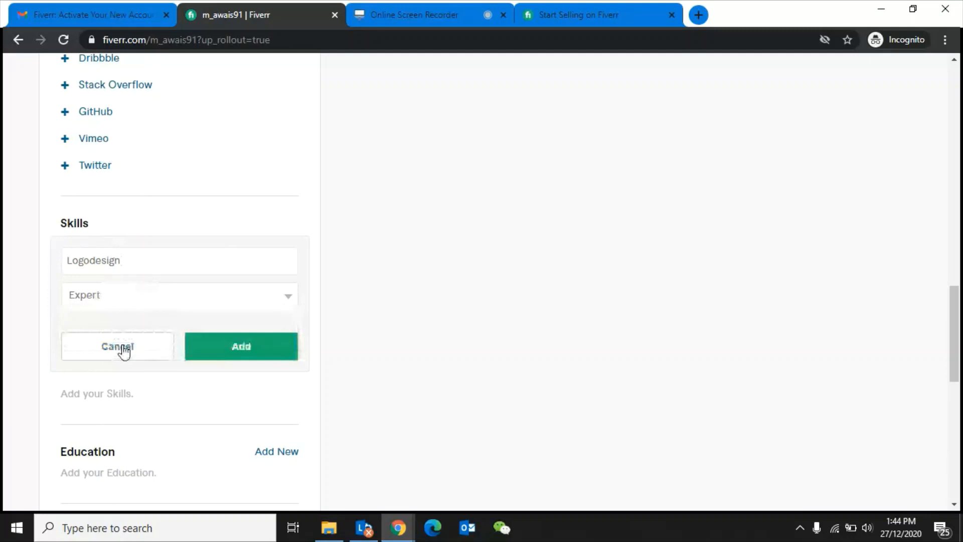
left_click(200, 335)
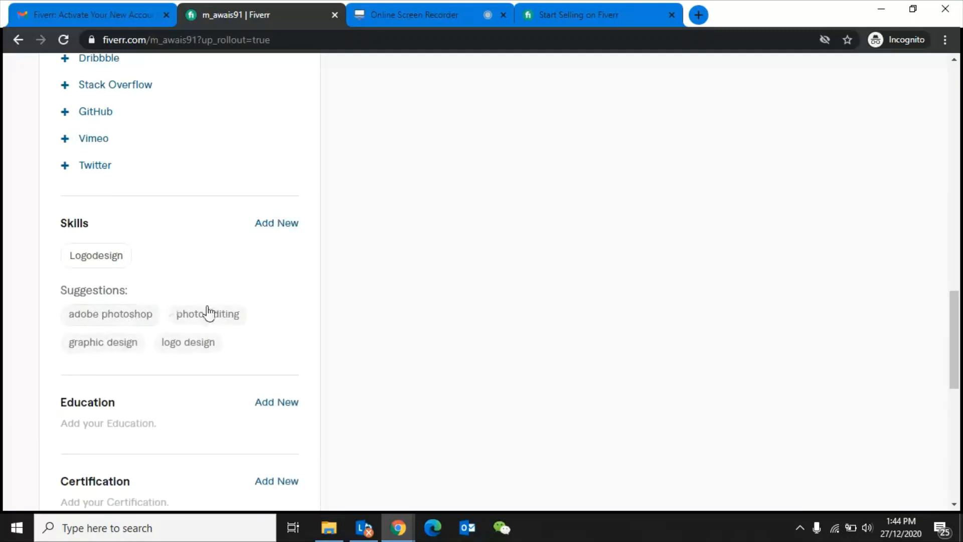
- Add the Graphic Design suggestion as a skill at Expert level
left_click(104, 344)
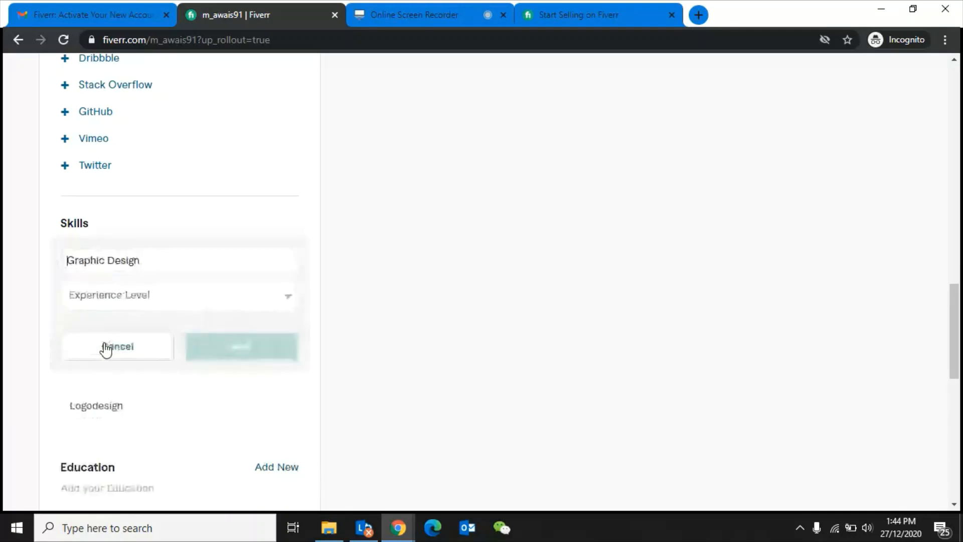
left_click(98, 300)
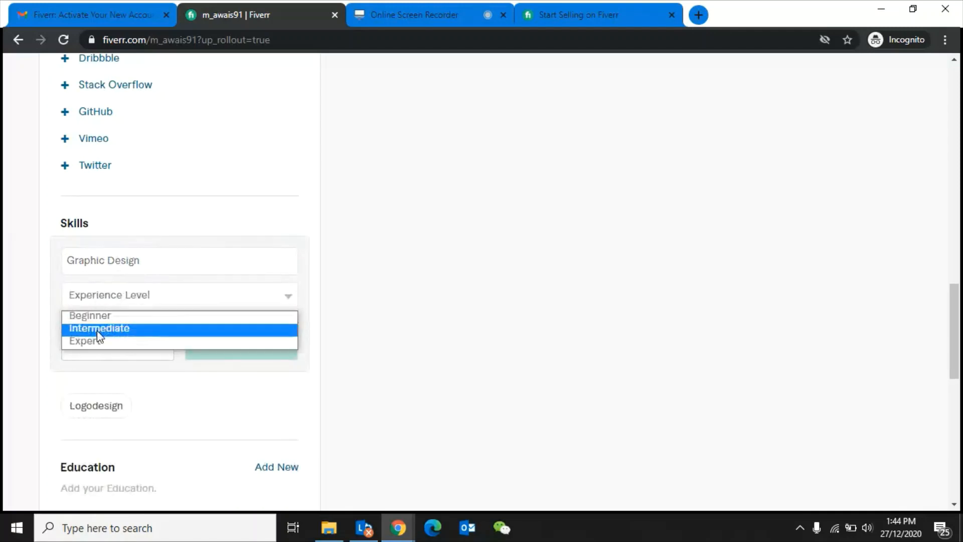
left_click(98, 329)
left_click(118, 300)
left_click(103, 340)
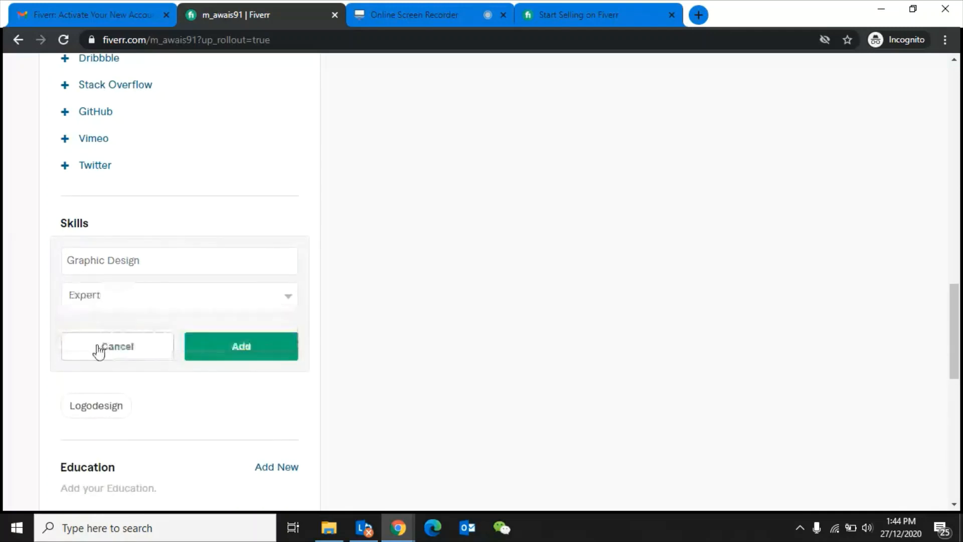
left_click(219, 347)
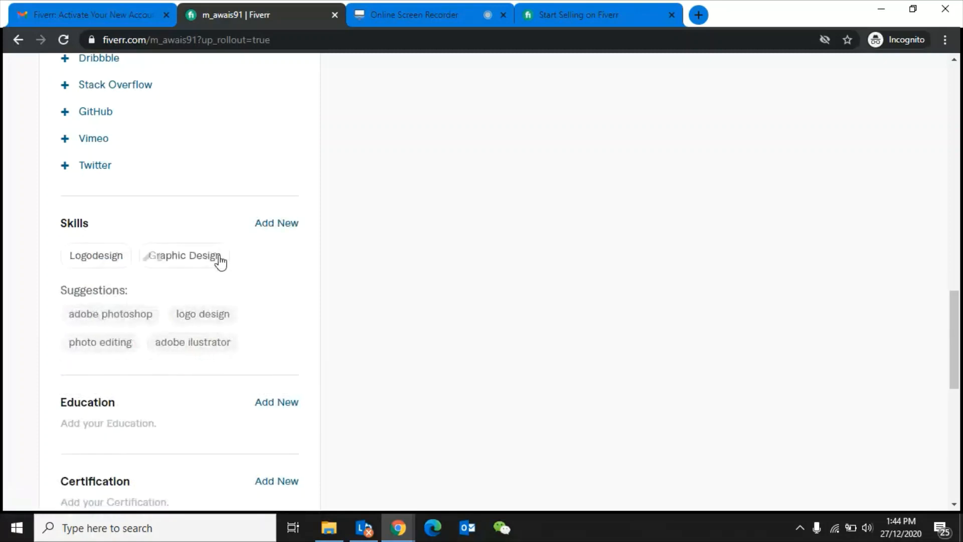
- Add the Adobe Ilustrator suggestion as a skill at Expert level
left_click(193, 343)
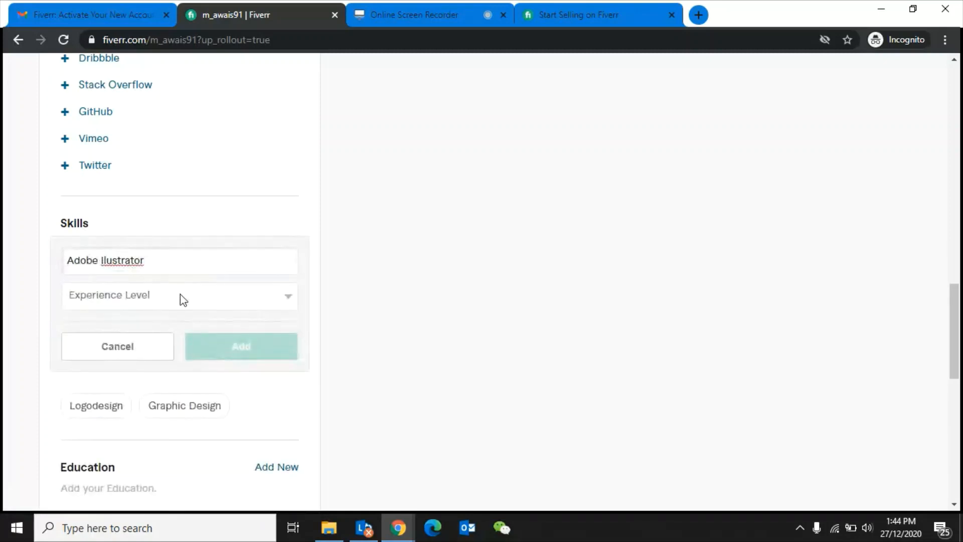
left_click(138, 296)
left_click(113, 340)
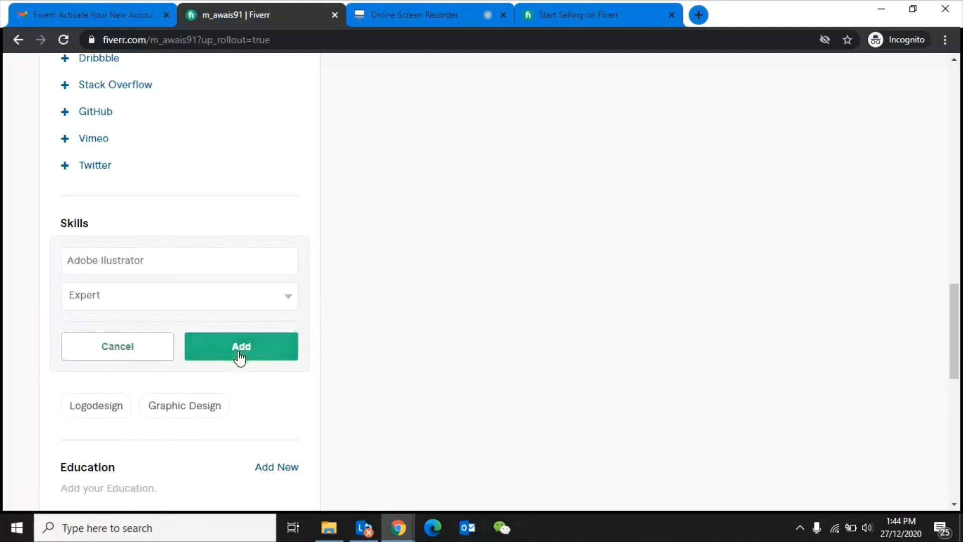
left_click(240, 357)
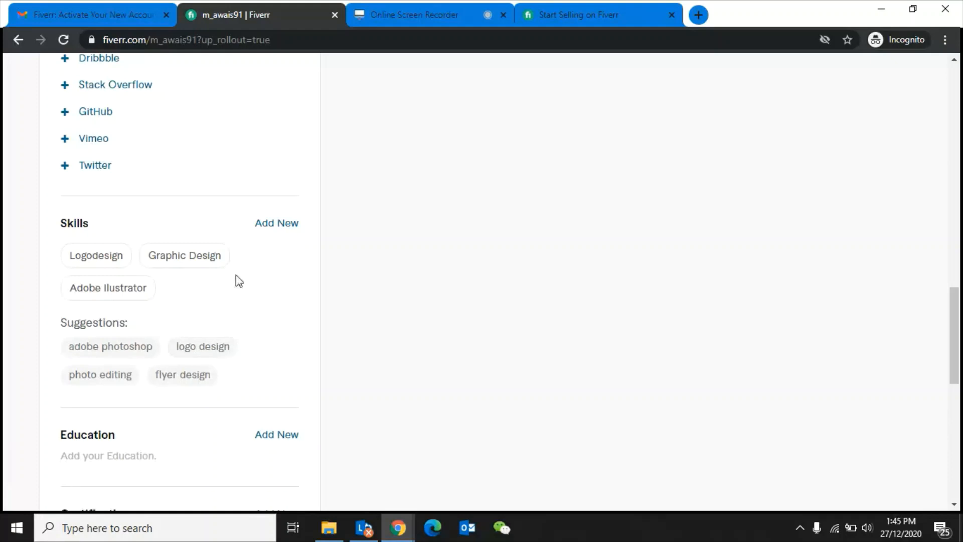
- Add Webdevelopmen as a skill at Intermediate level
left_click(281, 223)
type("W")
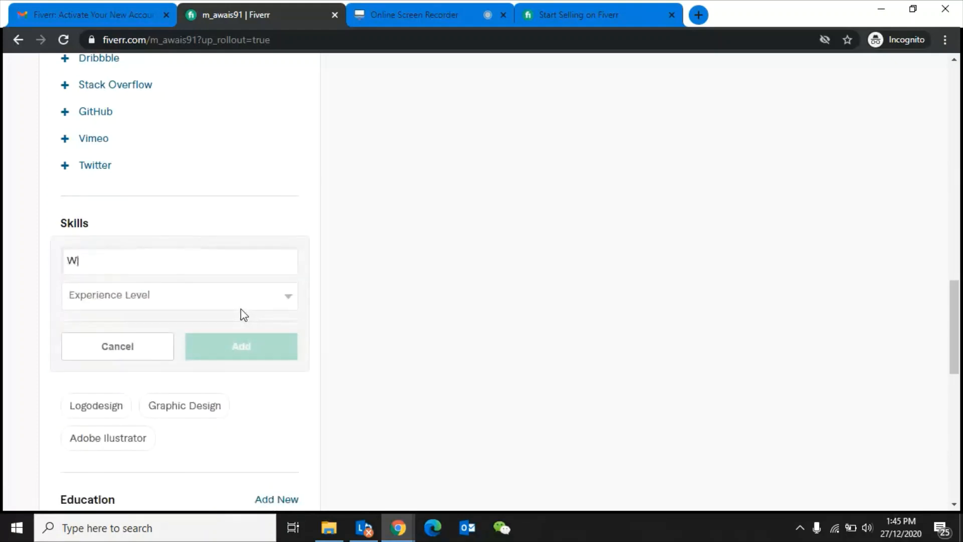
type("el")
key("BackSpace")
type("b")
key("BackSpace")
type("d")
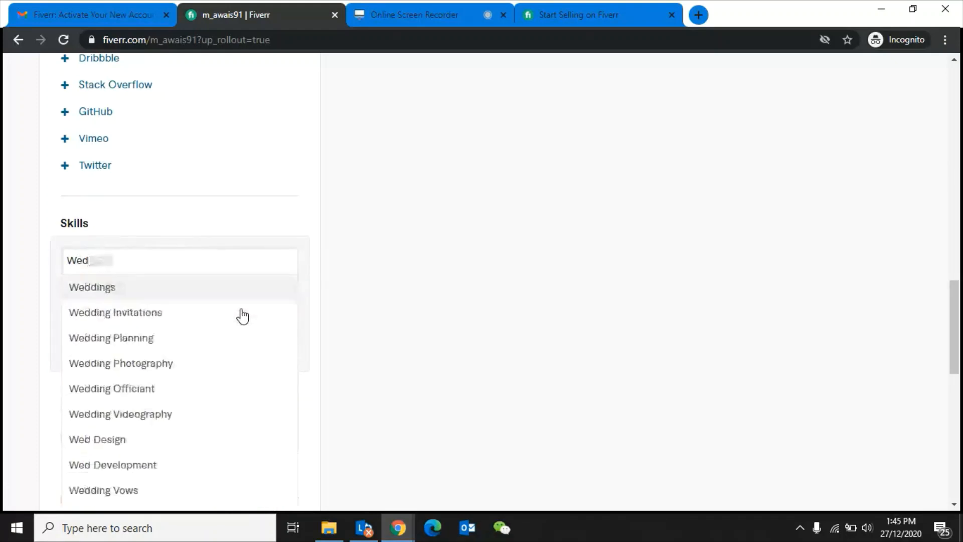
key("BackSpace")
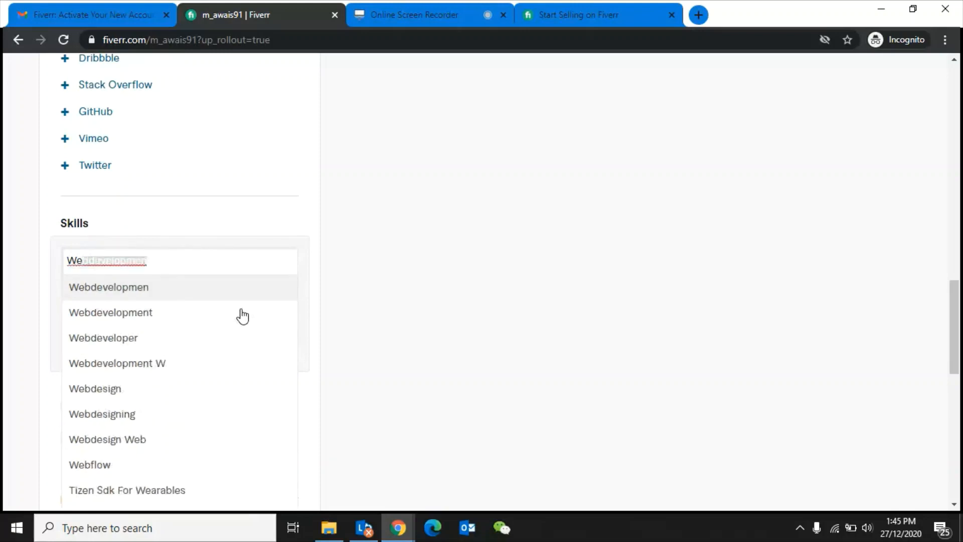
type("b")
key("Return")
left_click(192, 303)
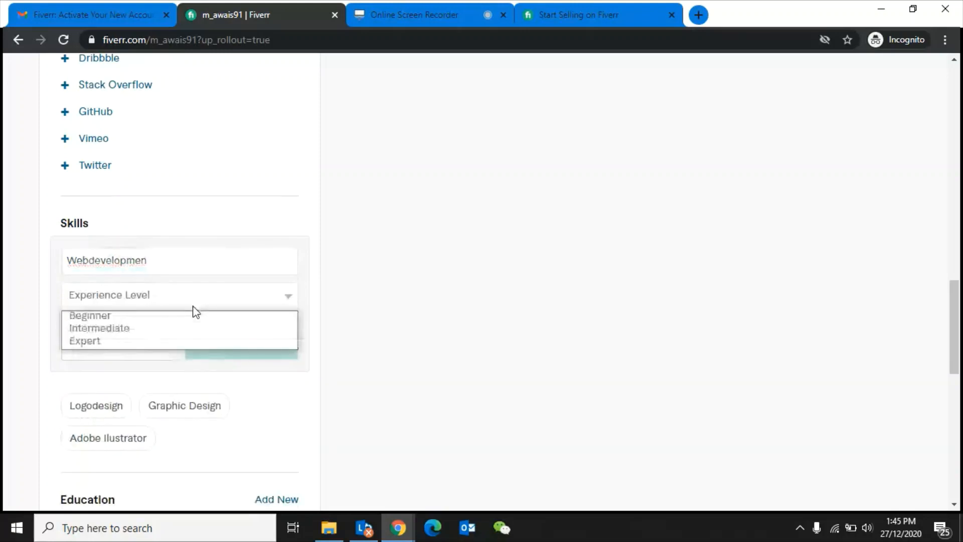
left_click(172, 333)
left_click(254, 357)
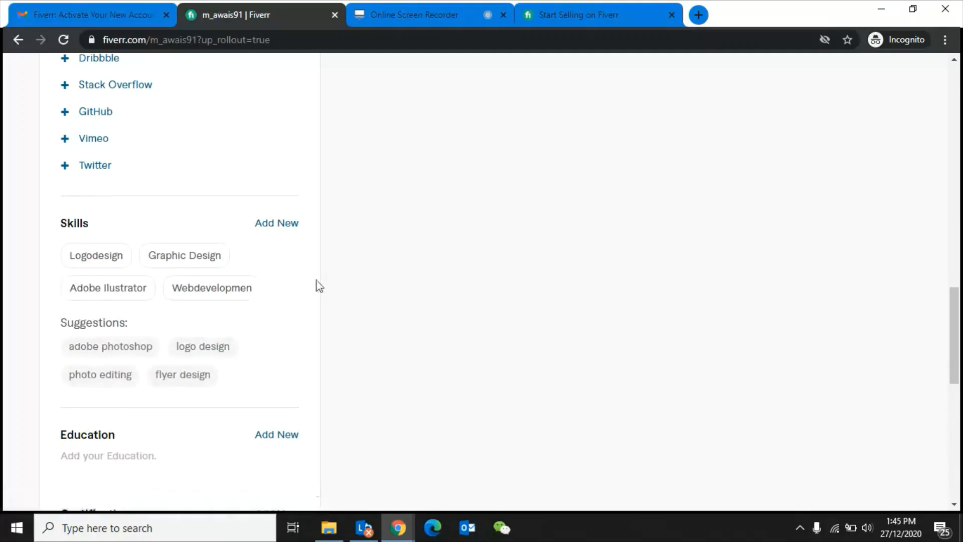
- Add Flyerdesign as a skill at Expert level
left_click(278, 224)
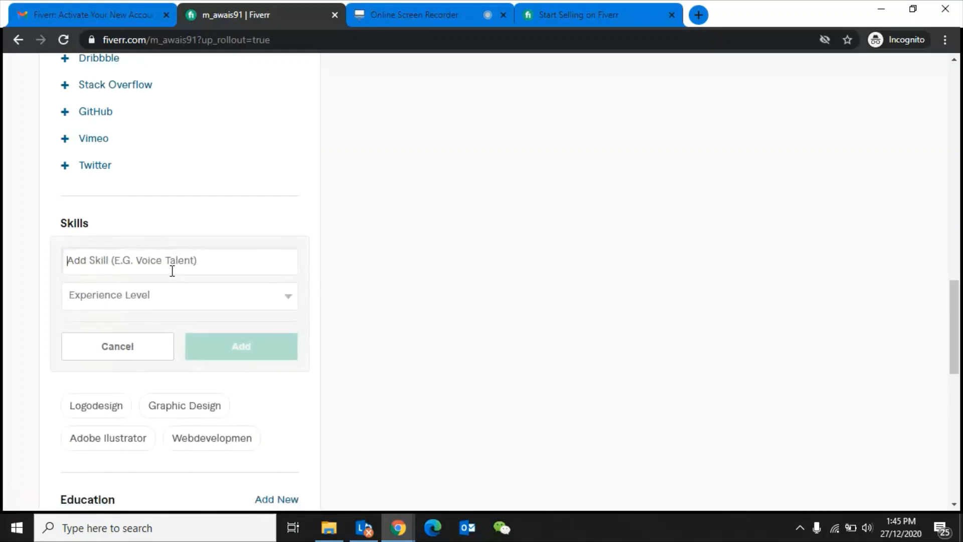
type("Flyer")
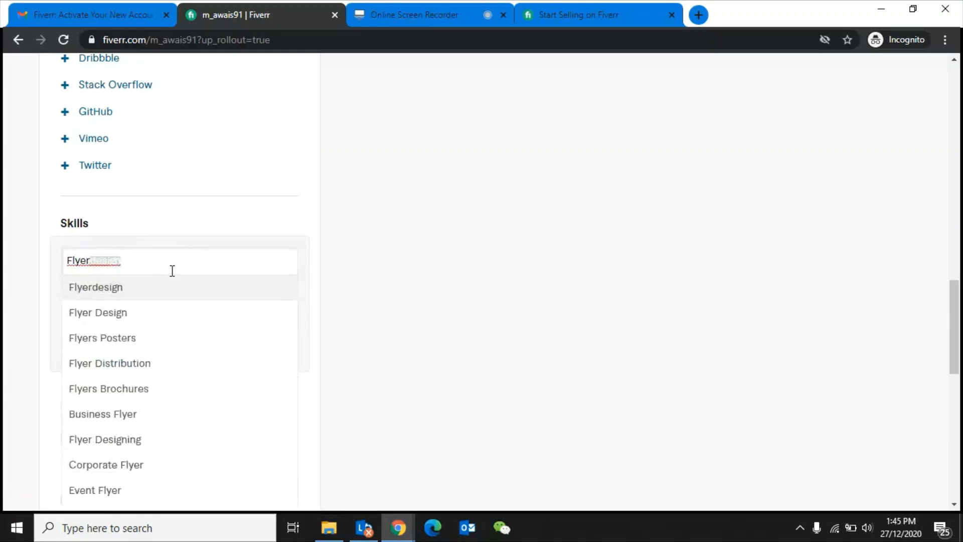
key("Return")
left_click(170, 294)
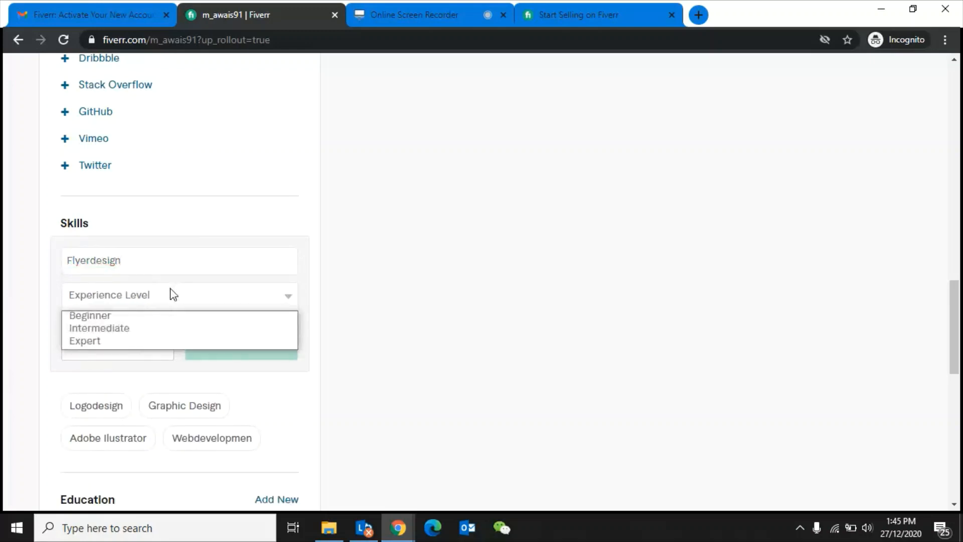
left_click(140, 336)
left_click(240, 348)
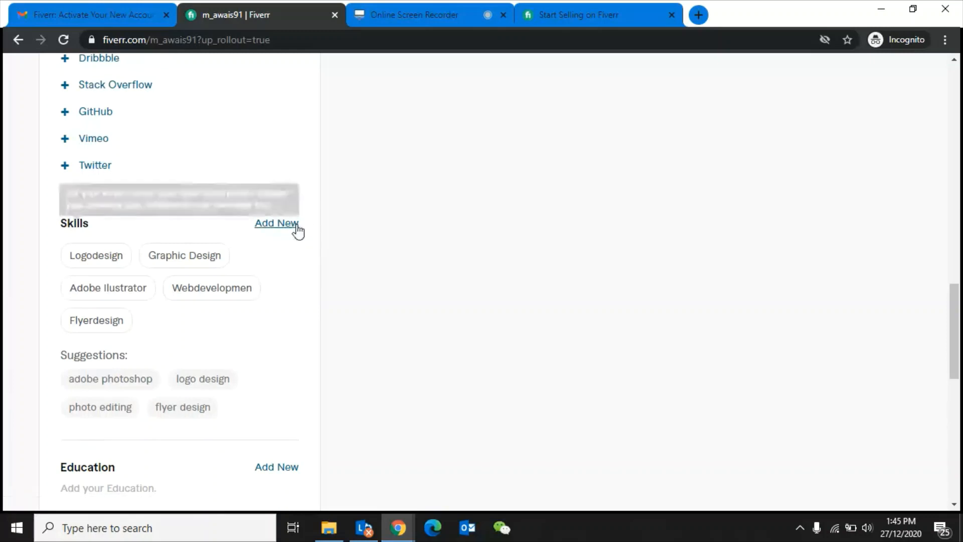
- Add Banner Design as a skill at Expert level
left_click(280, 223)
type("Banner D")
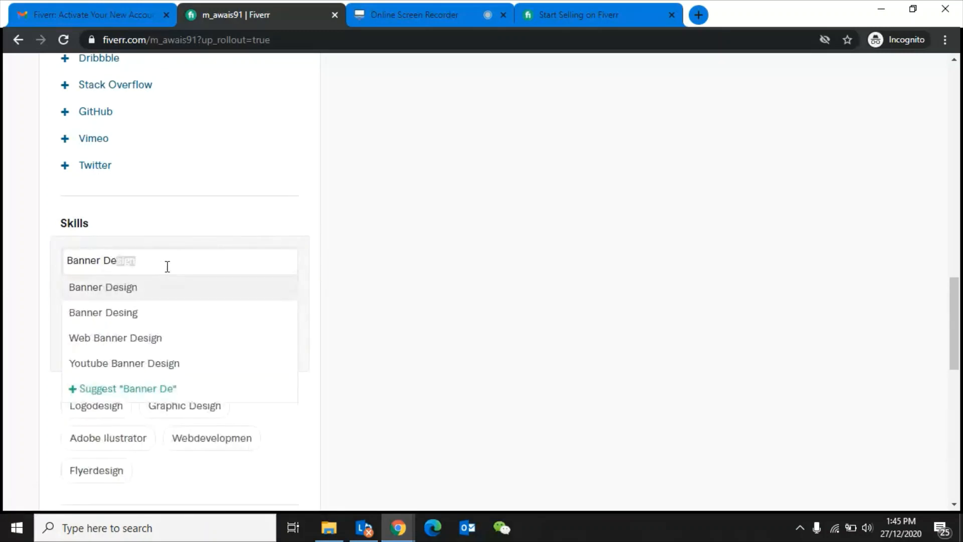
type("e")
left_click(142, 293)
left_click(206, 299)
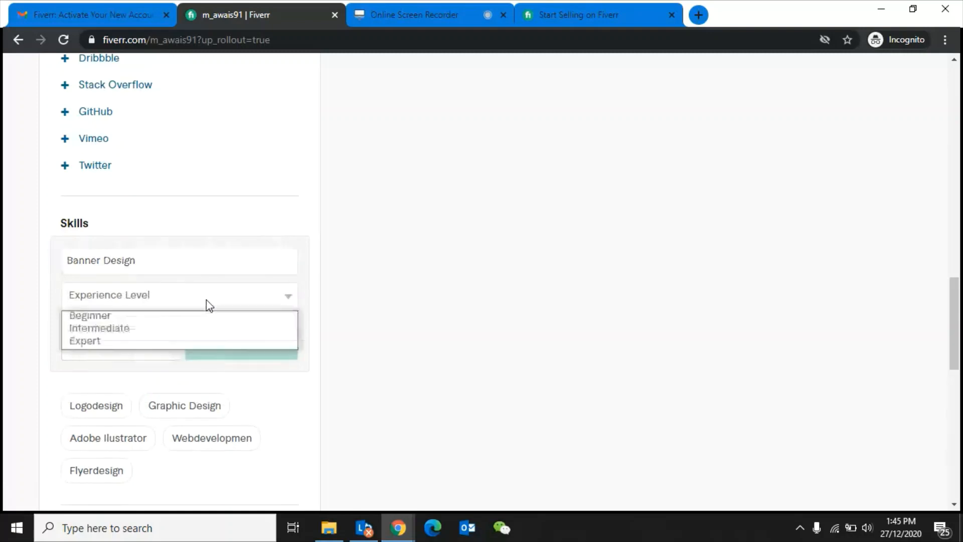
left_click(161, 341)
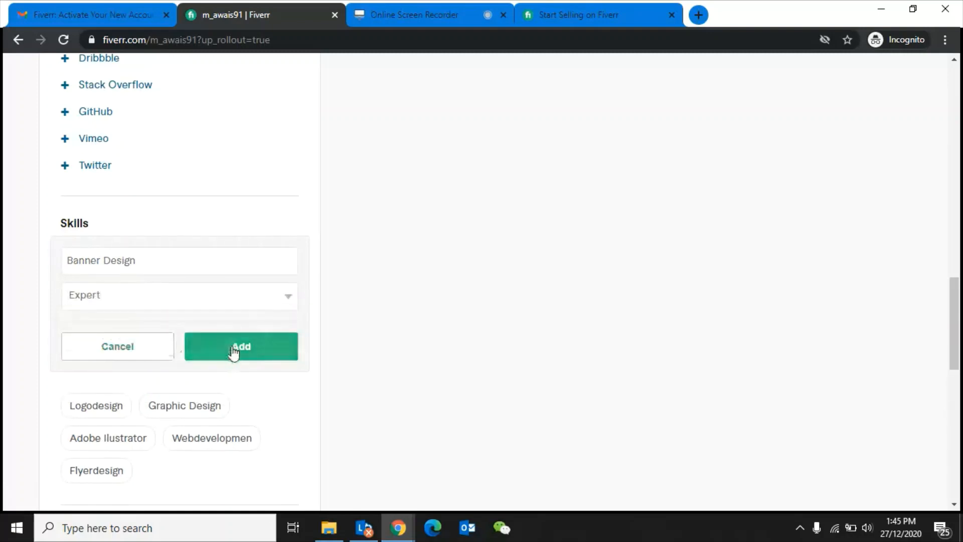
left_click(233, 351)
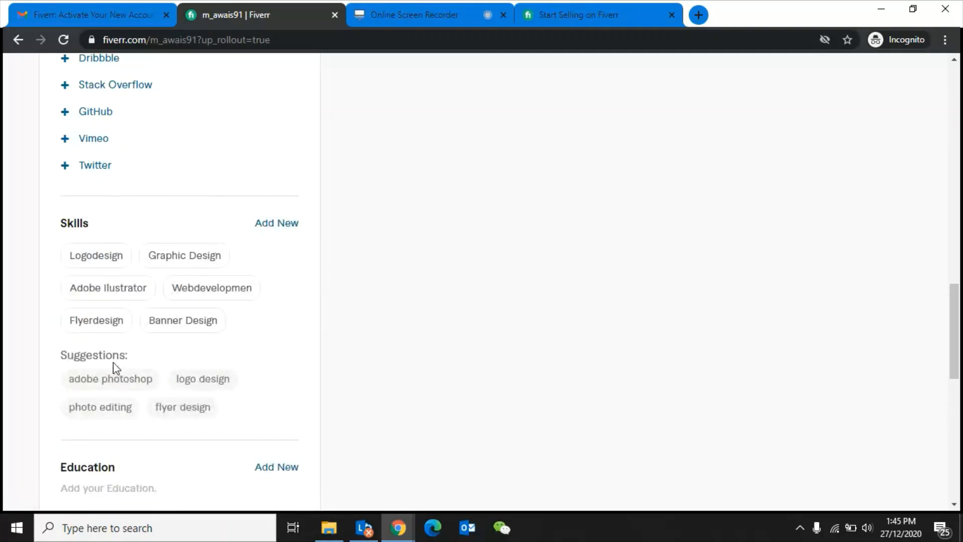
scroll(2, 432, "down", 5)
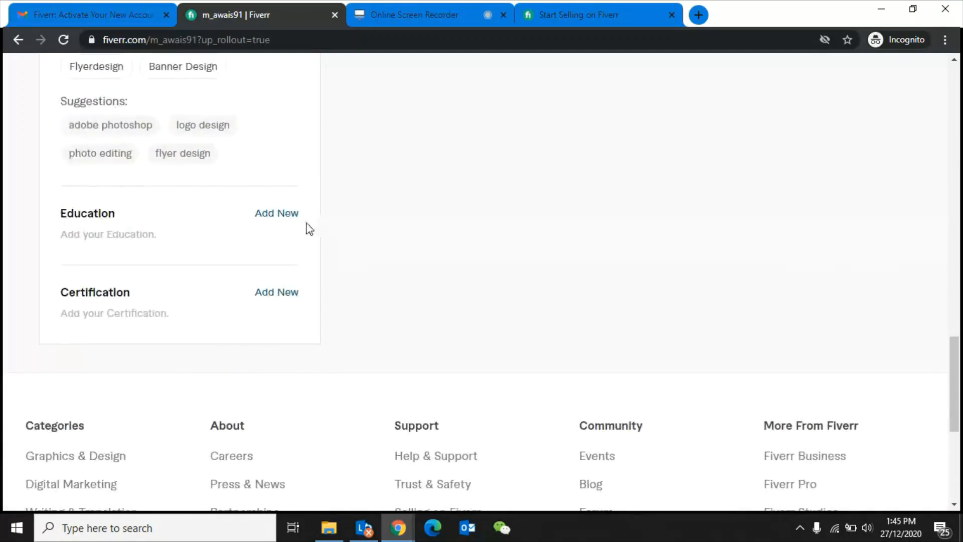
left_click(280, 220)
- Set the education country to Pakistan and the college to COMSATS University, Pakistan
left_click(193, 257)
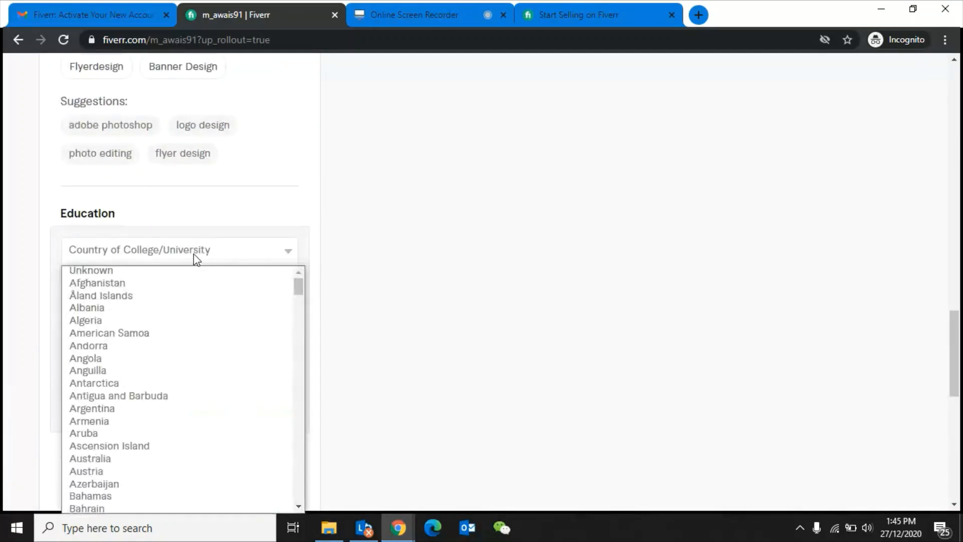
key("p")
key("Return")
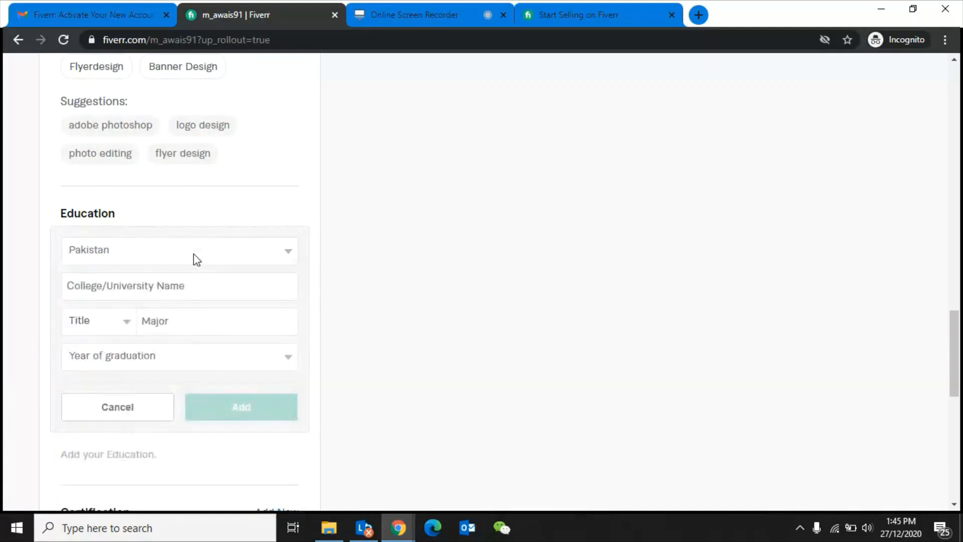
left_click(164, 282)
type("COMSATS")
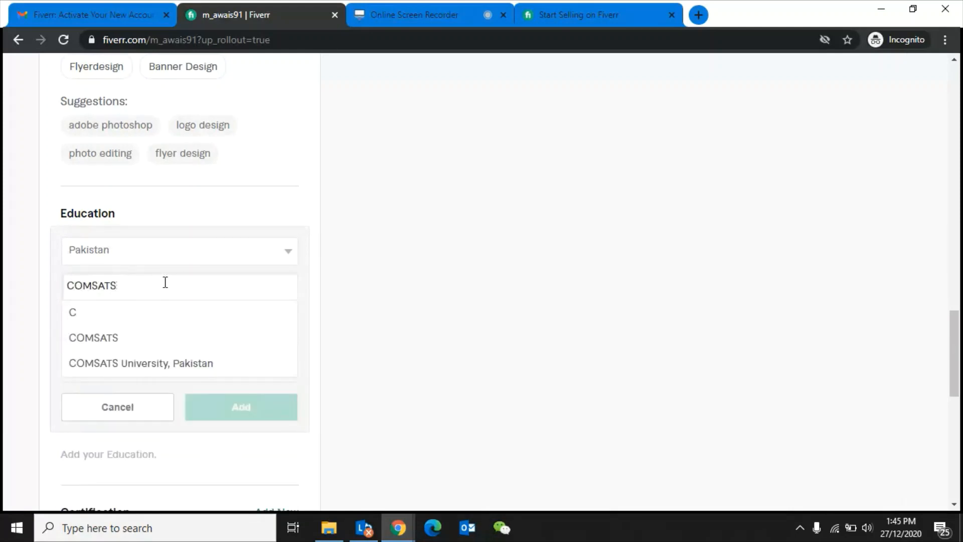
left_click(139, 371)
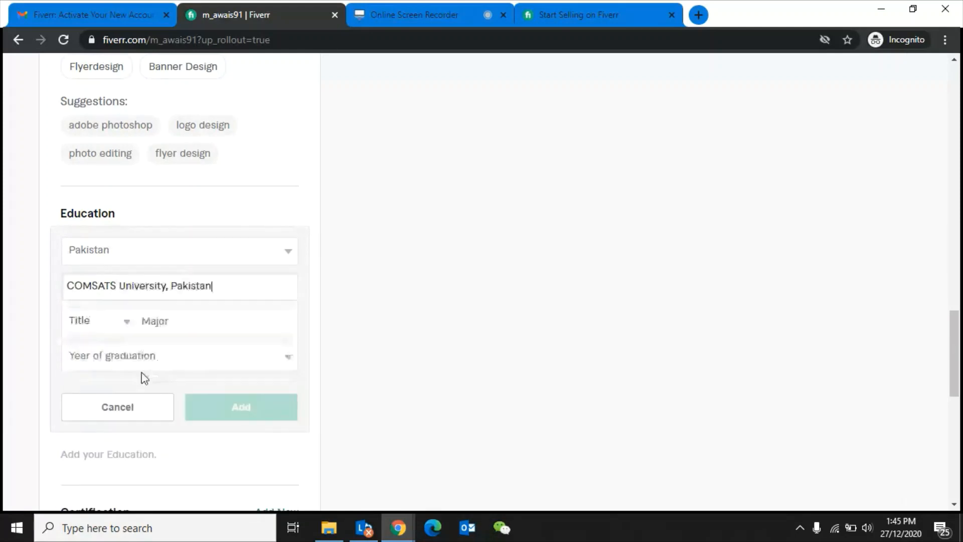
- Choose M.A. as the degree title from the Title list
left_click(123, 329)
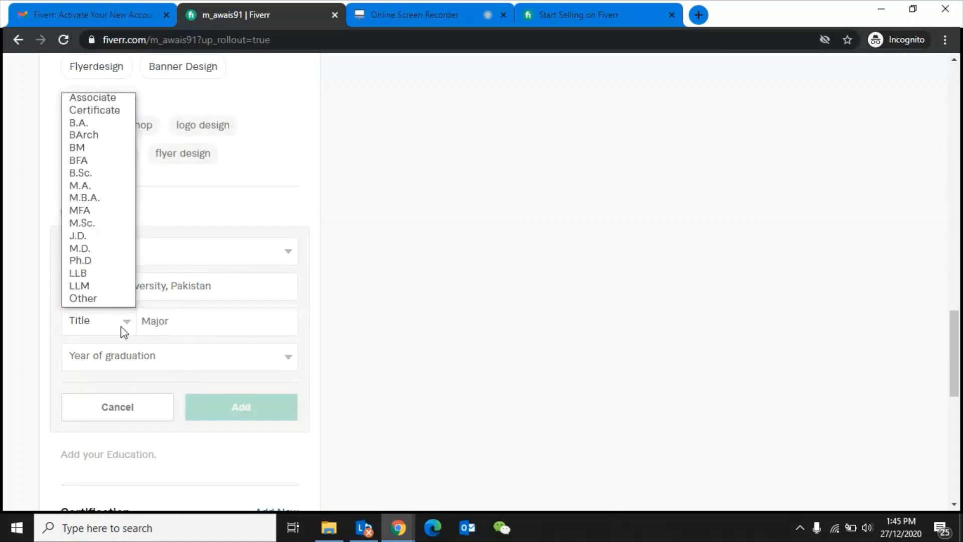
key("b")
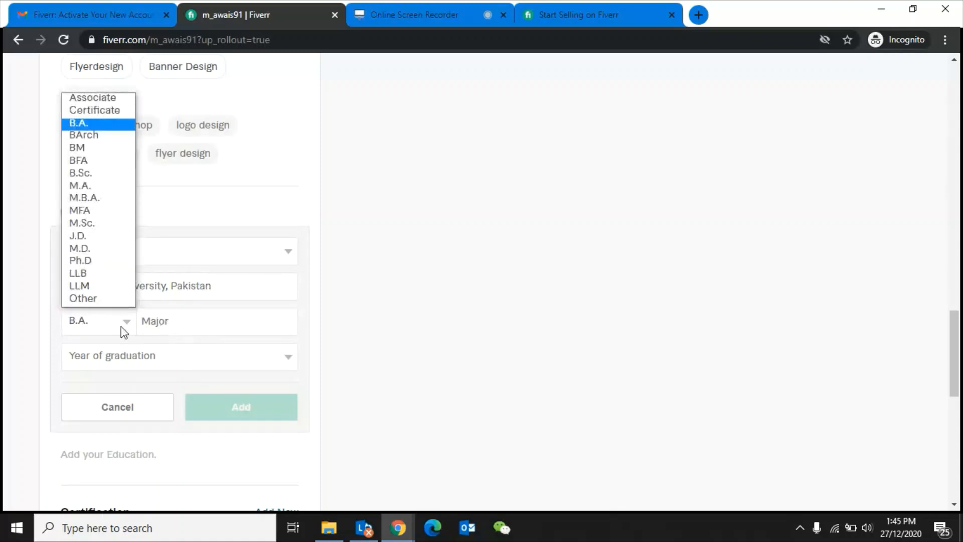
key("b")
key("b")
key("b")
key("b")
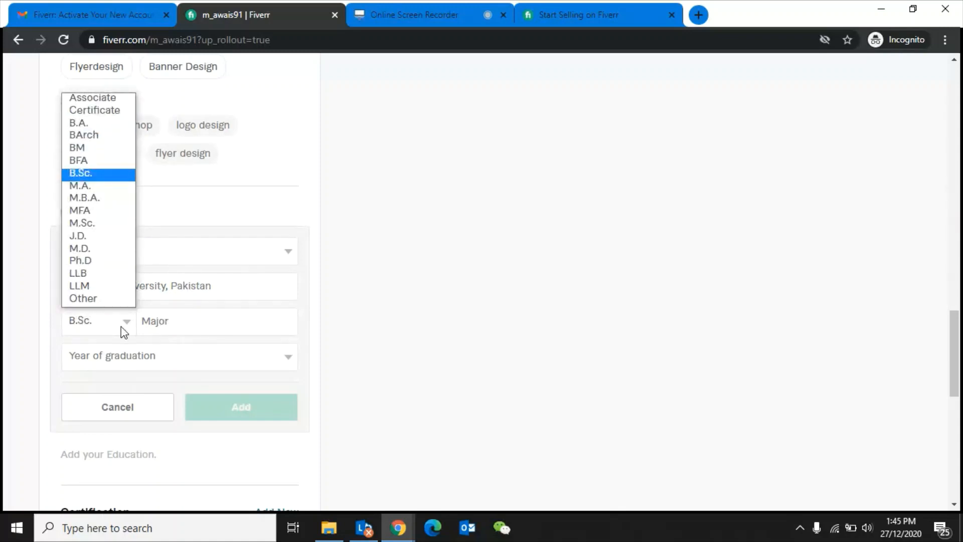
key("Down")
key("Down")
key("Down")
key("Down")
key("Down")
key("Down")
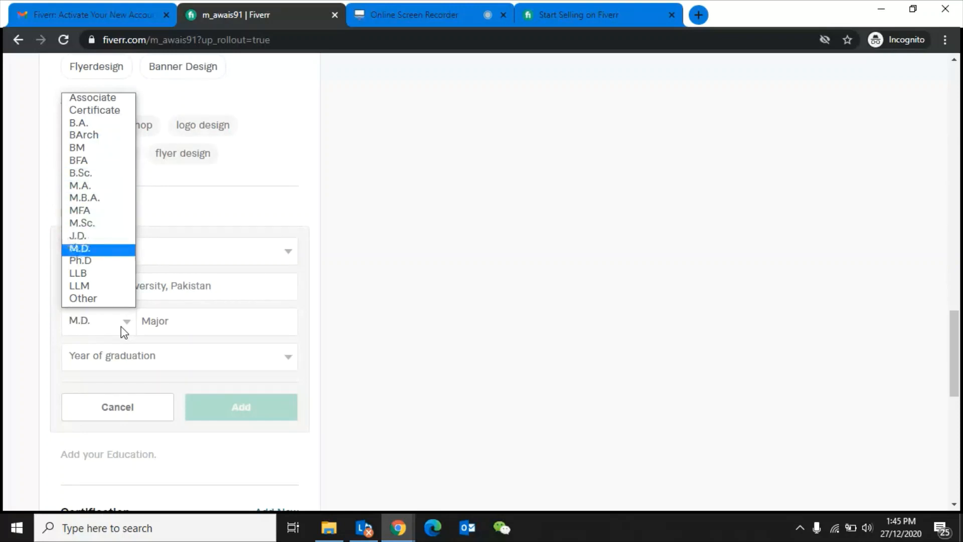
key("Up")
key("Up")
key("Up")
key("Up")
key("Up")
key("Up")
key("Up")
key("Up")
key("Up")
key("Up")
key("Up")
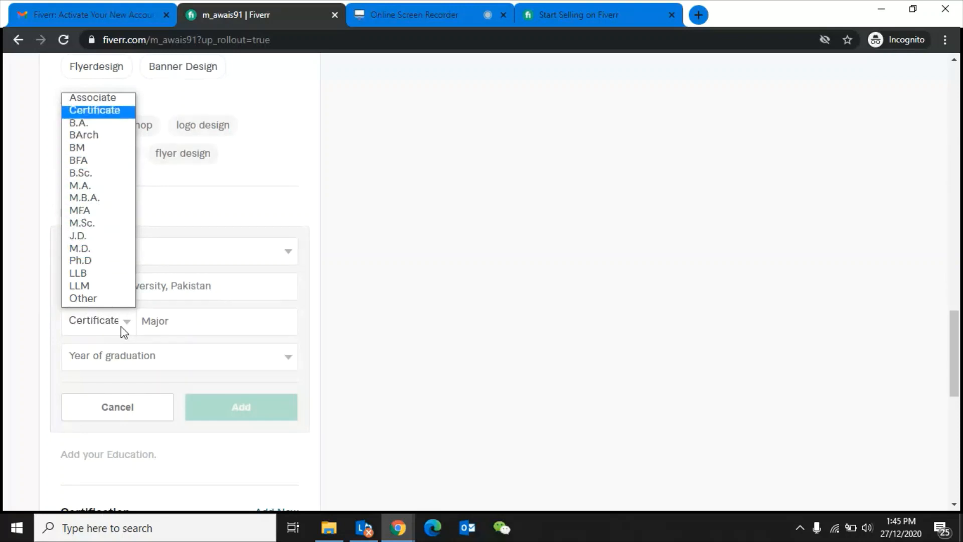
key("m")
key("End")
key("Up")
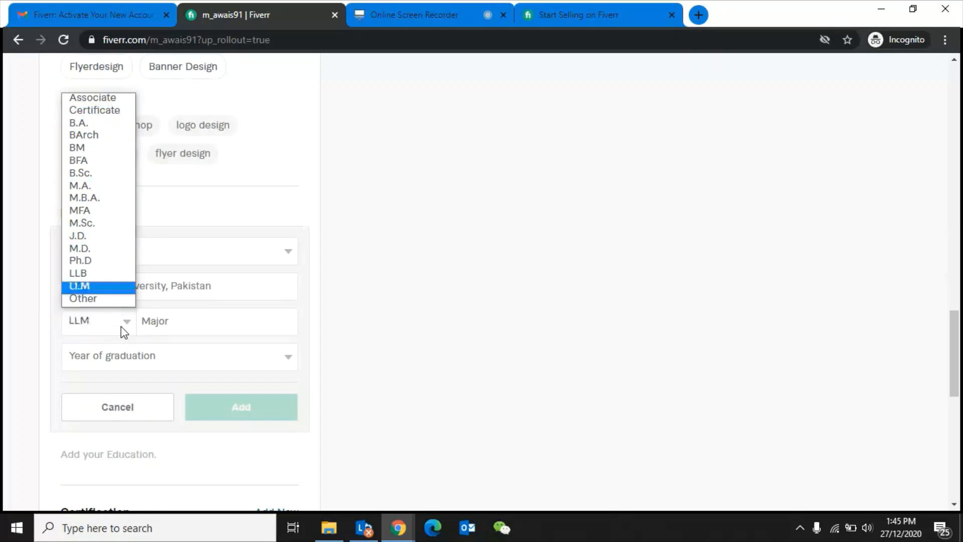
key("Up")
key("Up")
key("Up")
key("Up")
key("Up")
key("Up")
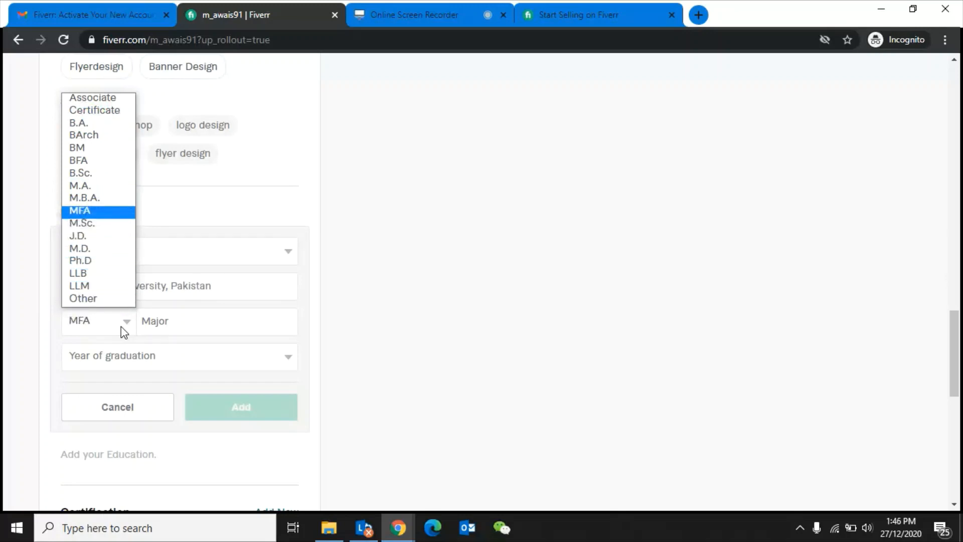
key("Down")
key("Down")
key("Up")
key("Up")
key("Up")
key("Up")
key("Up")
key("Up")
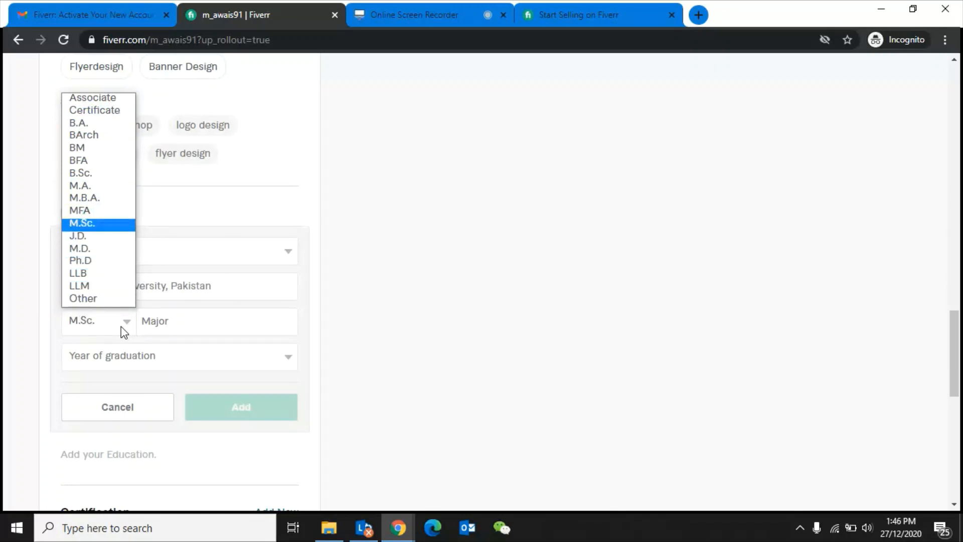
key("Up")
key("Up")
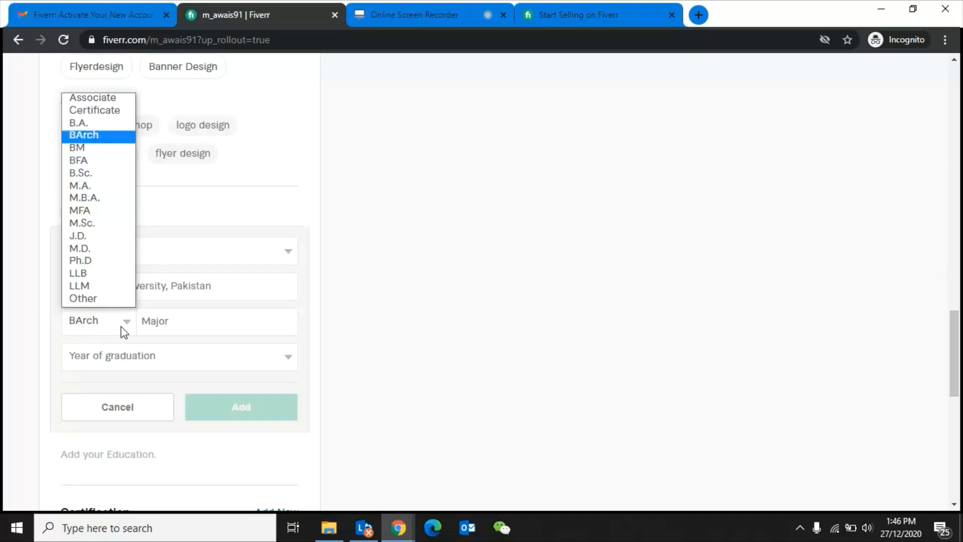
key("Down")
key("Down")
key("Down")
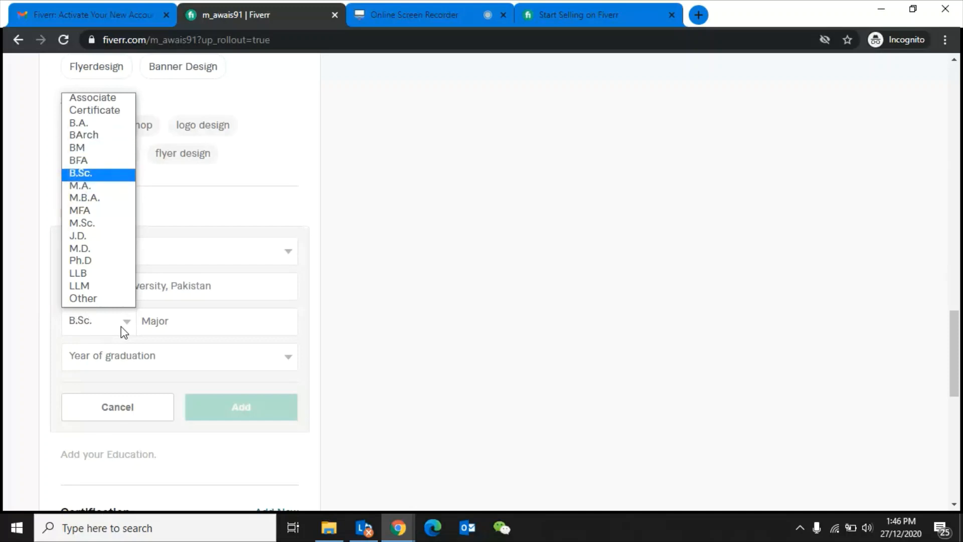
key("Down")
key("Return")
- Add the education entry with major Softwareengineering and graduation year 2016
left_click(184, 326)
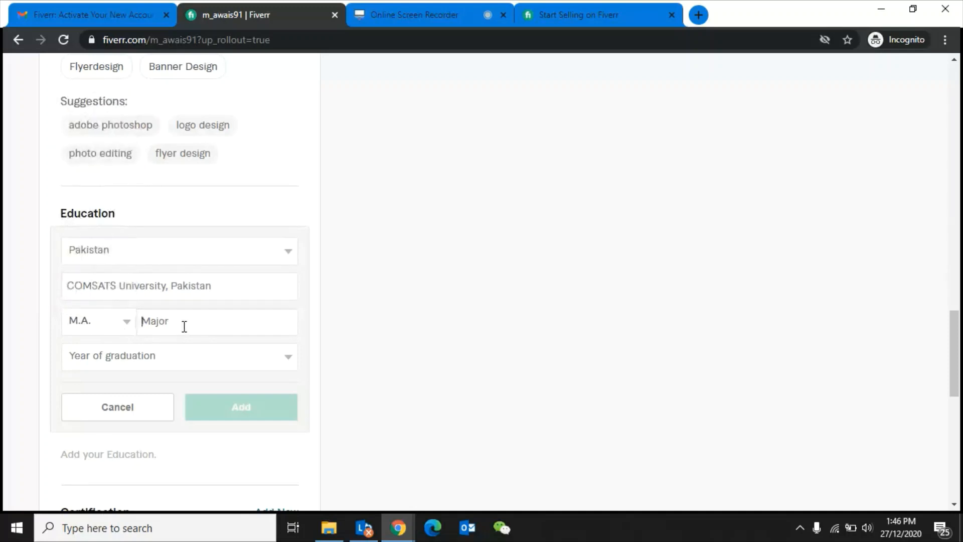
type("Softwa")
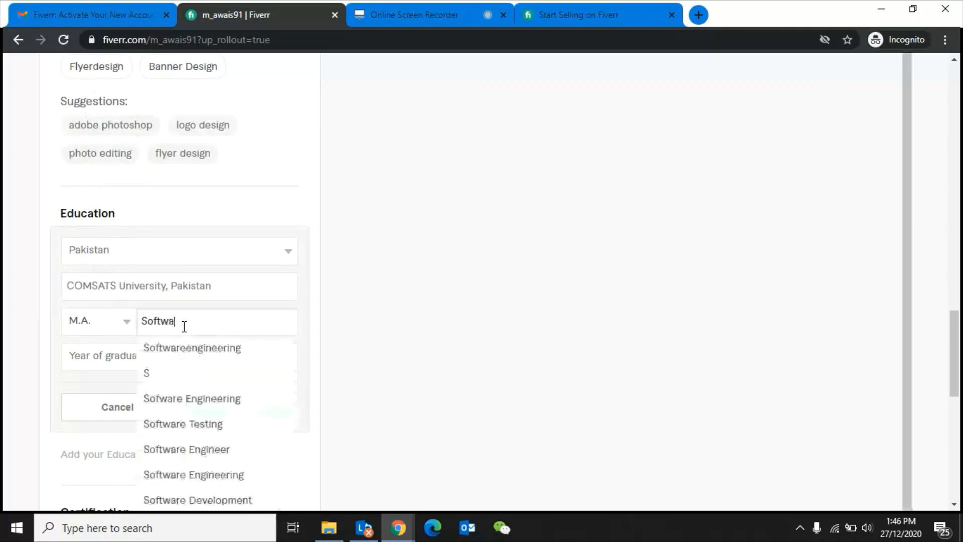
key("Down")
key("Return")
left_click(171, 371)
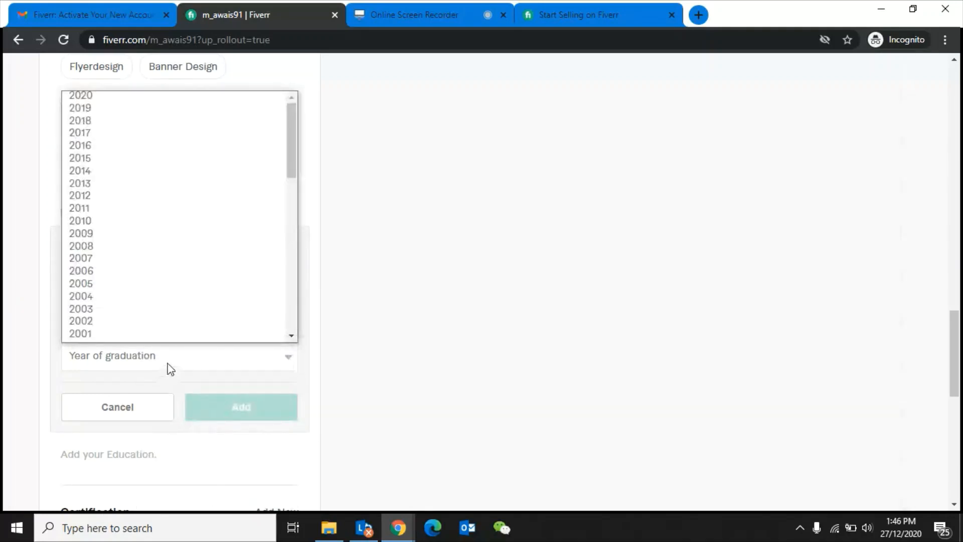
left_click(99, 360)
left_click(98, 360)
key("Down")
key("Down")
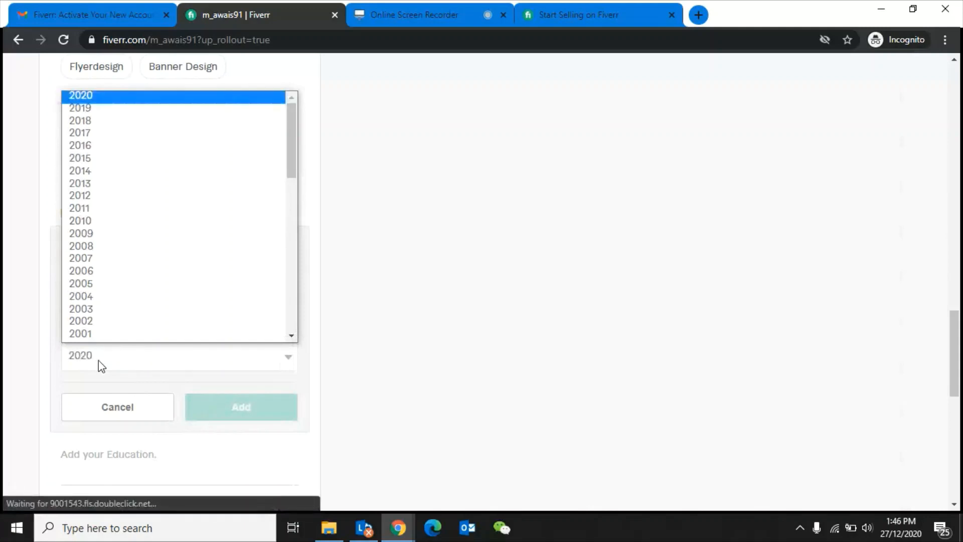
key("Down")
key("Down")
key("Down")
key("Return")
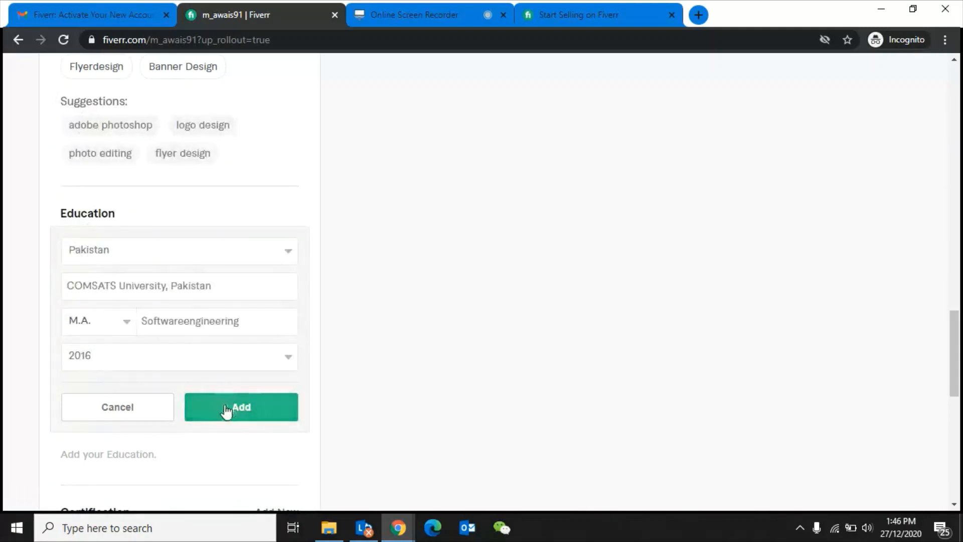
left_click(223, 409)
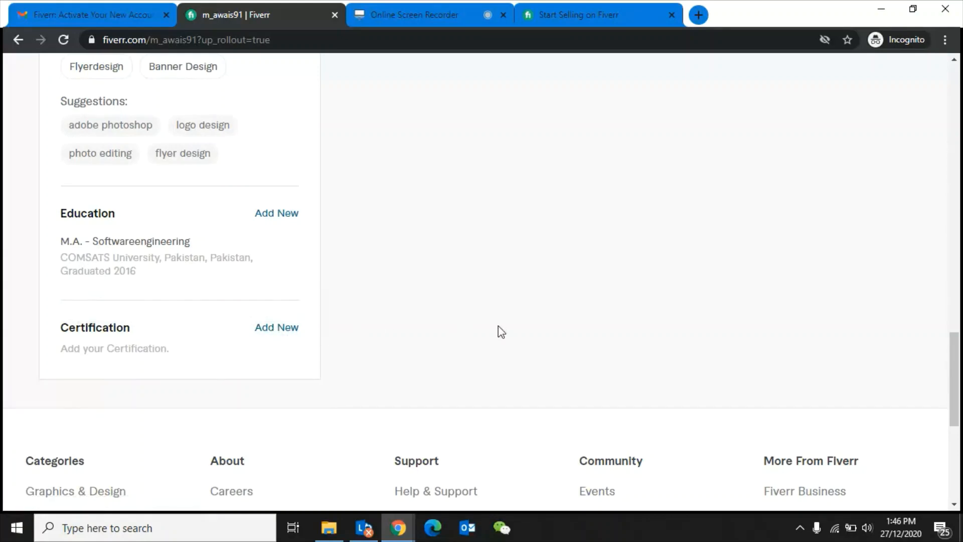
- Save the tagline 'Being a Professional I love my work', correcting the lowercase i
scroll(501, 332, "up", 8)
scroll(501, 332, "up", 8)
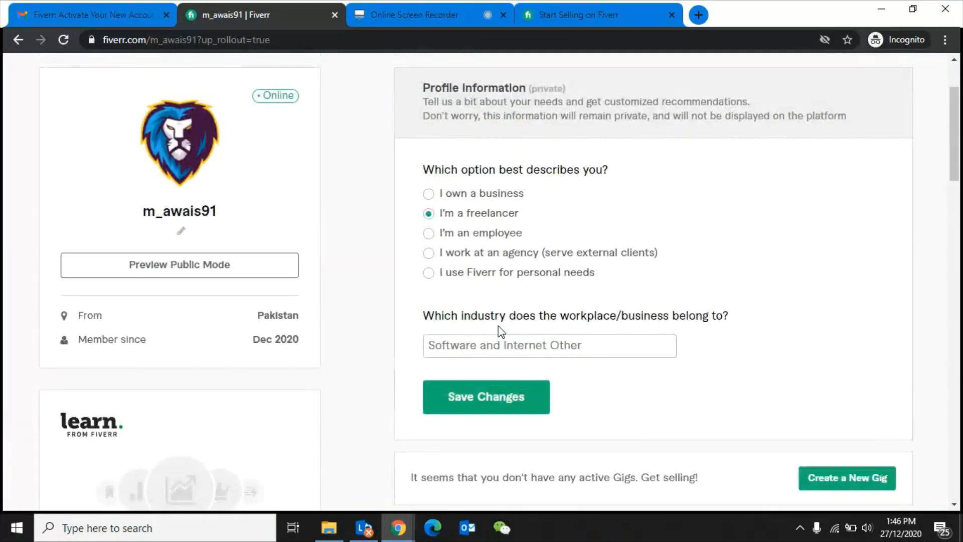
left_click(182, 231)
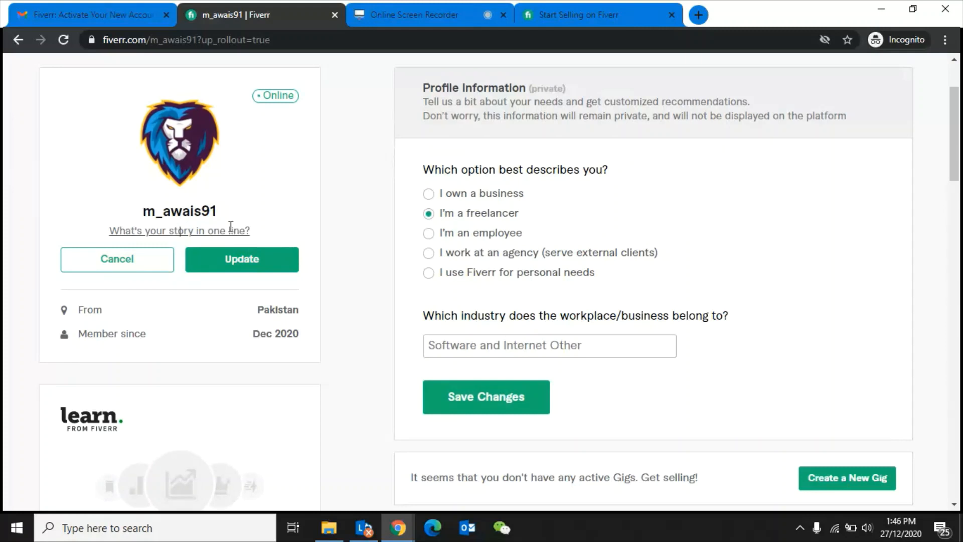
type("Being a ")
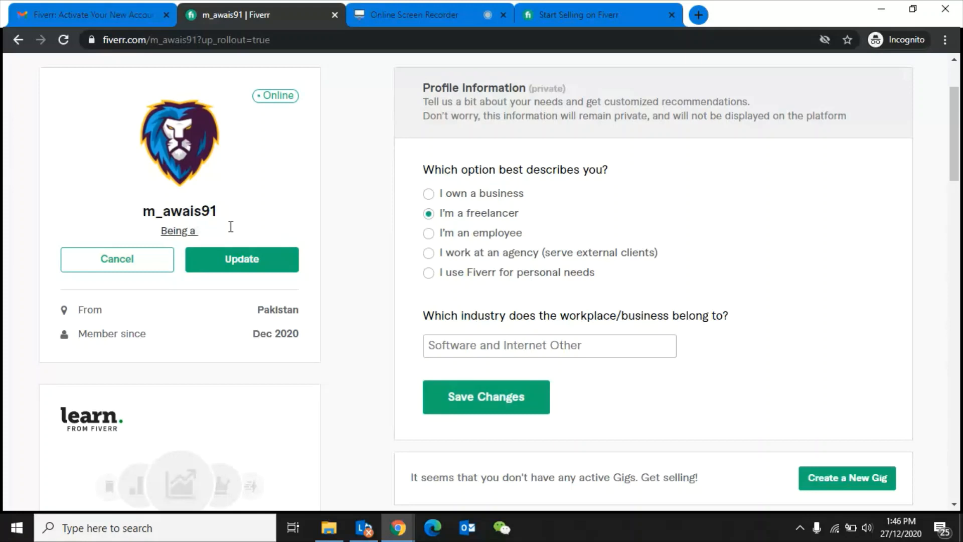
type("Professiona")
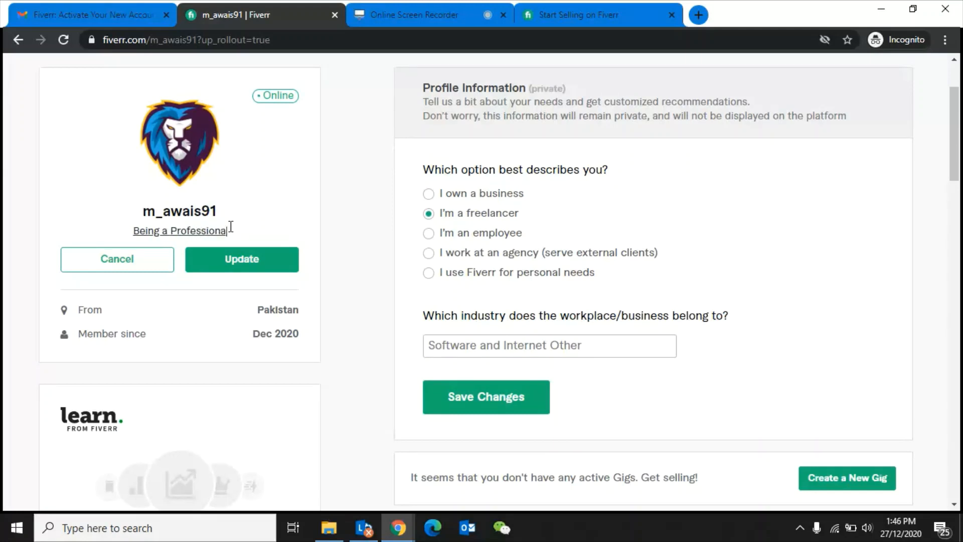
type("l ")
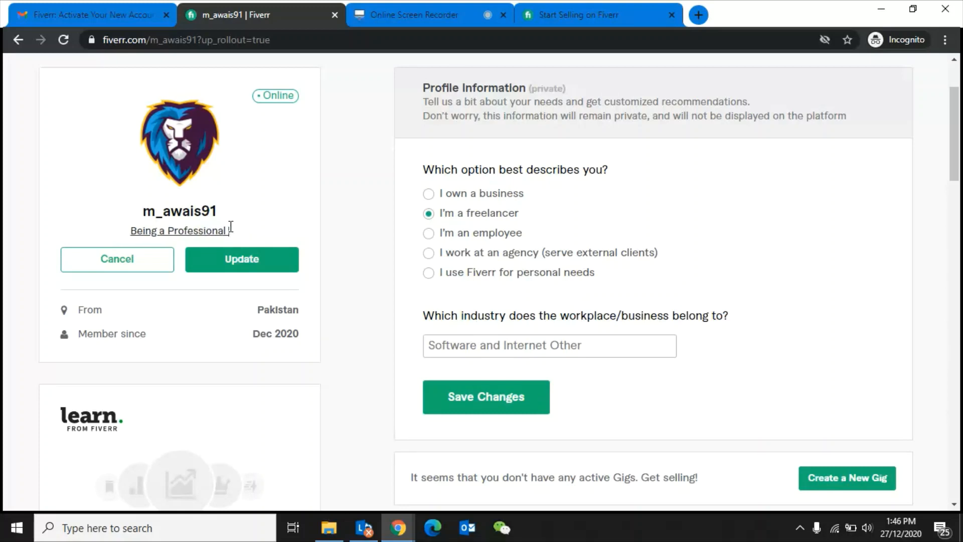
type("i love my ")
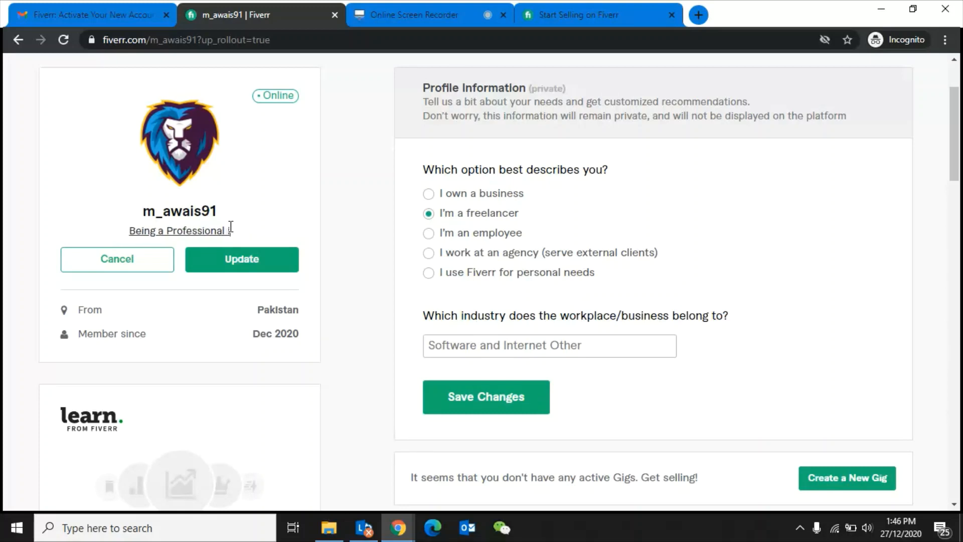
type("work")
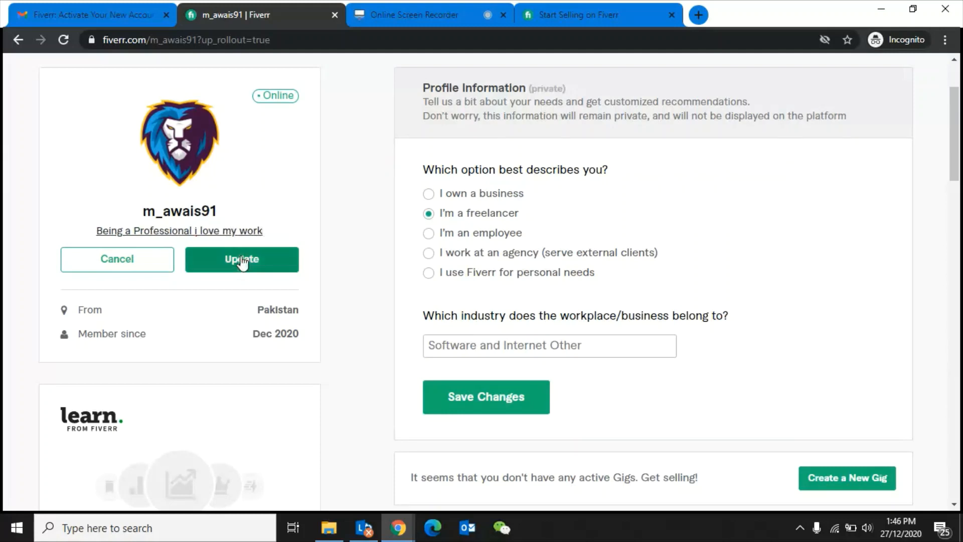
left_click(197, 230)
key("BackSpace")
type("I")
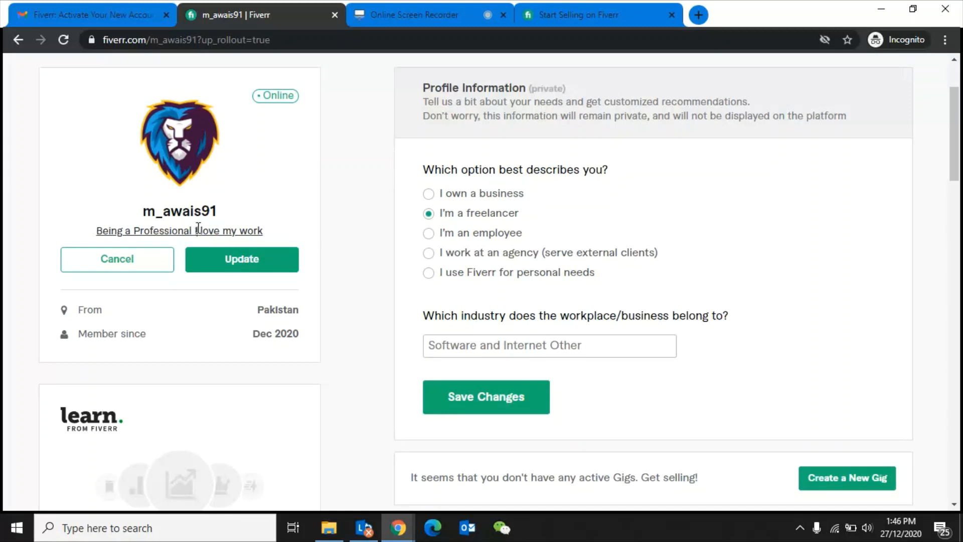
left_click(217, 260)
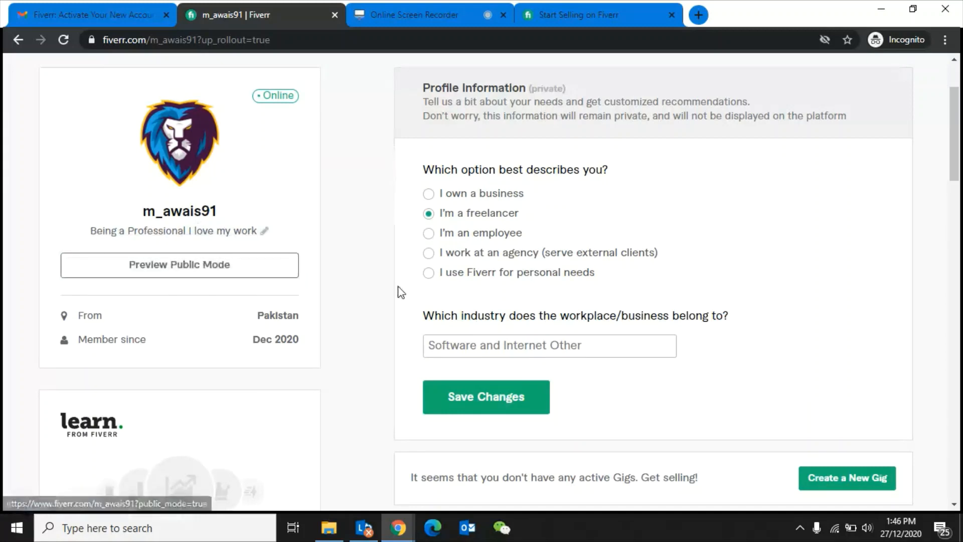
- Scroll through the finished profile to review it, then switch to the Online Screen Recorder tab
left_click_drag(954, 137, 954, 108)
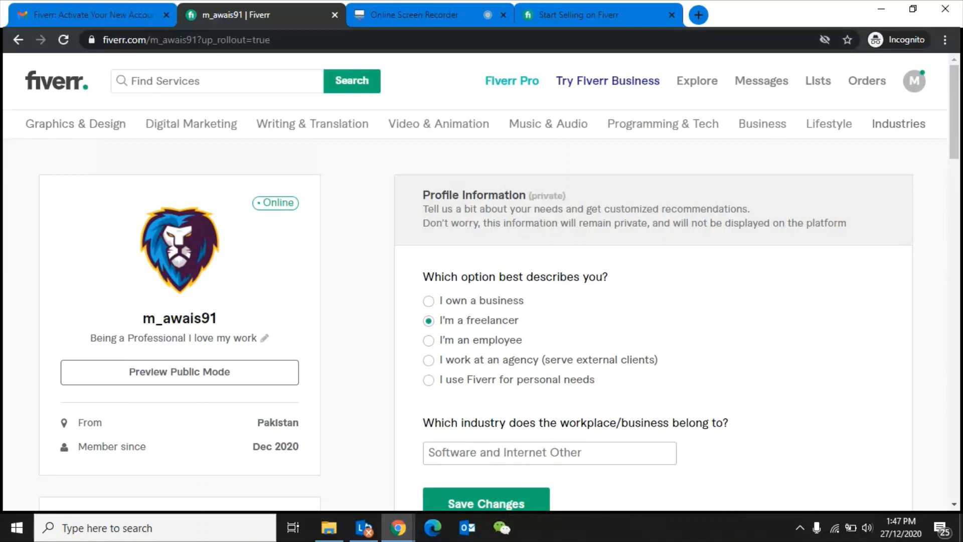
scroll(482, 280, "down", 15)
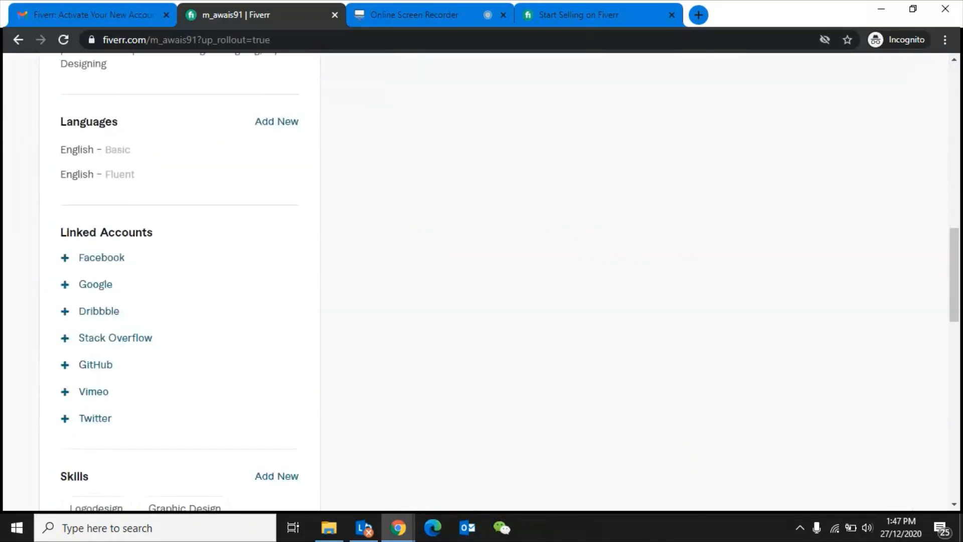
scroll(482, 281, "up", 4)
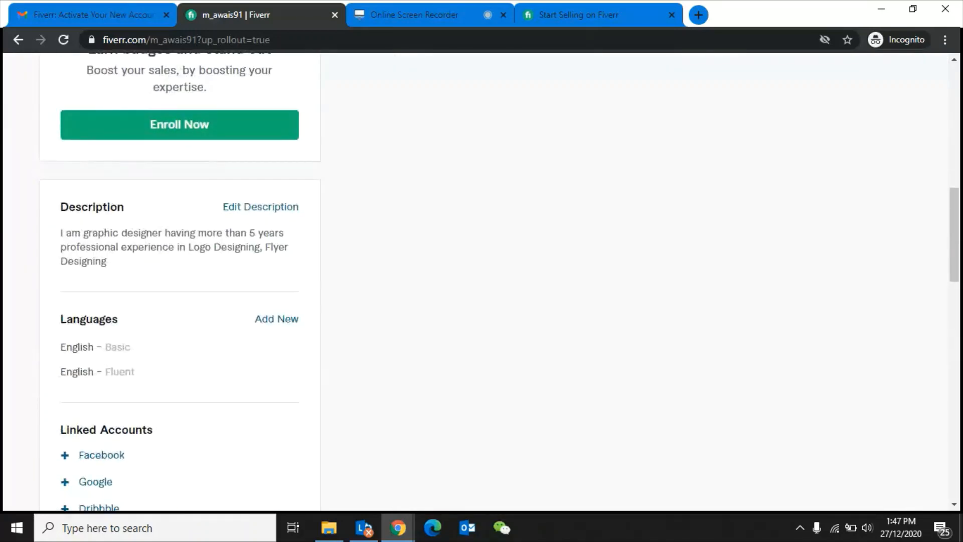
scroll(481, 281, "up", 8)
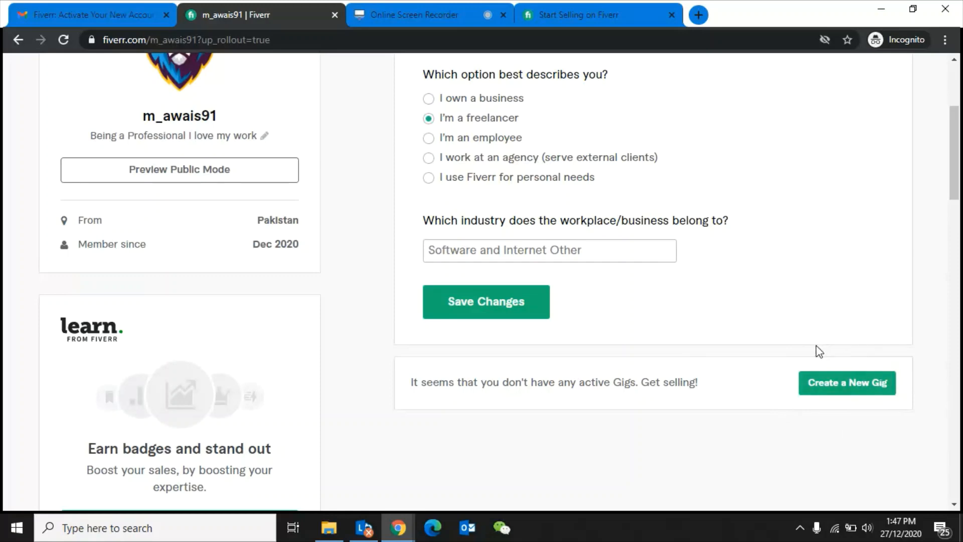
scroll(819, 351, "up", 4)
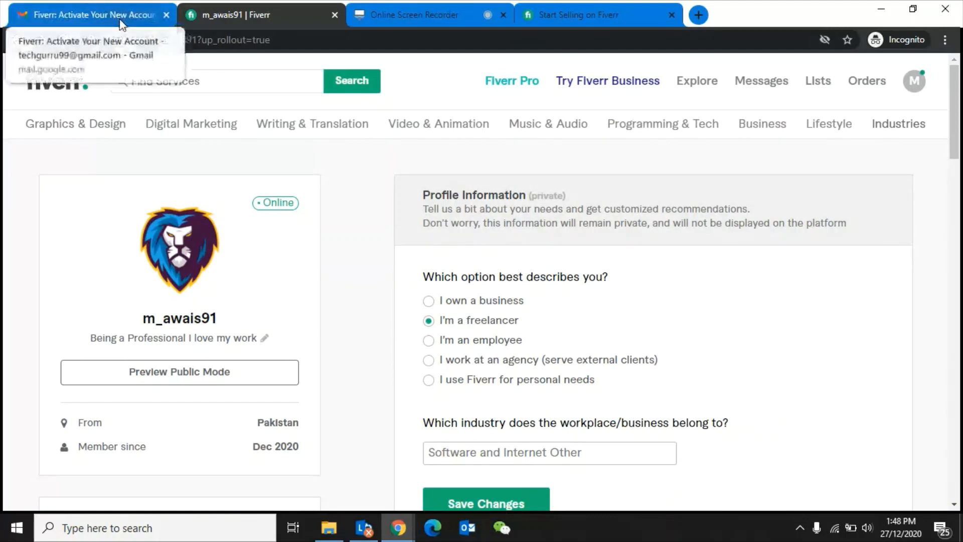
left_click(391, 13)
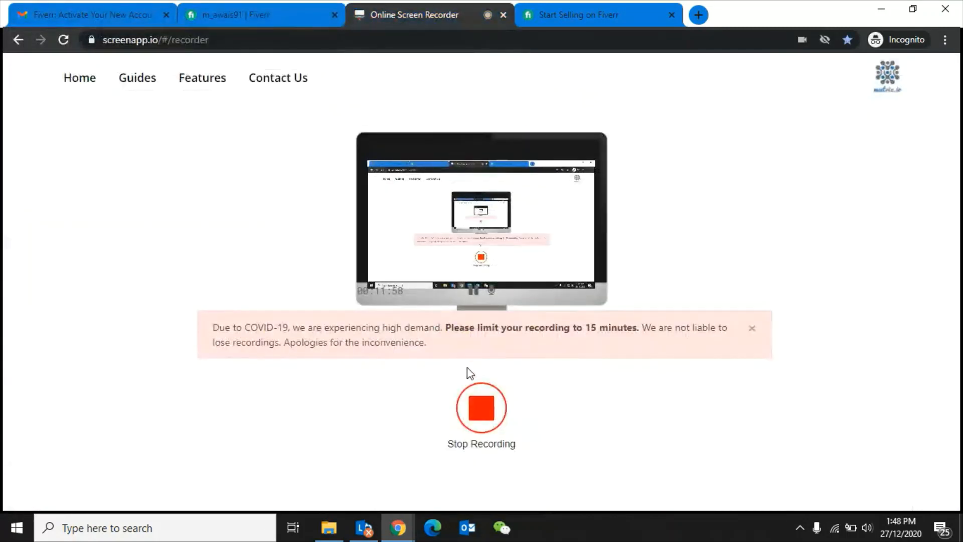